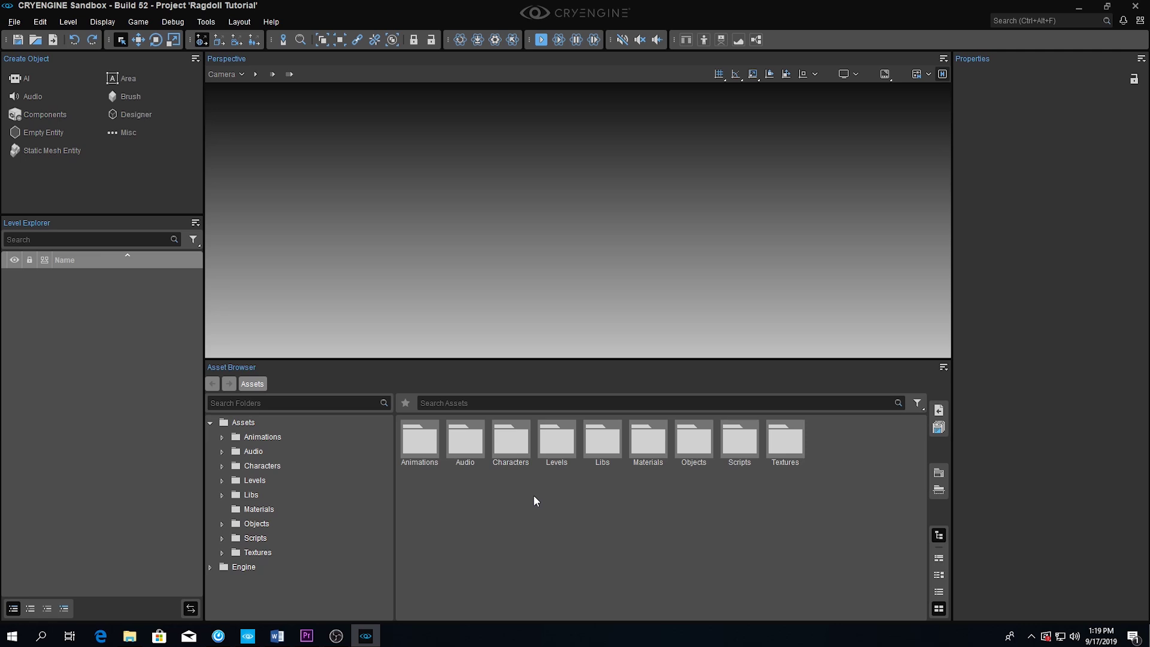
- Open the Asset Browser's Levels folder to list the 'example' level
double_click(557, 449)
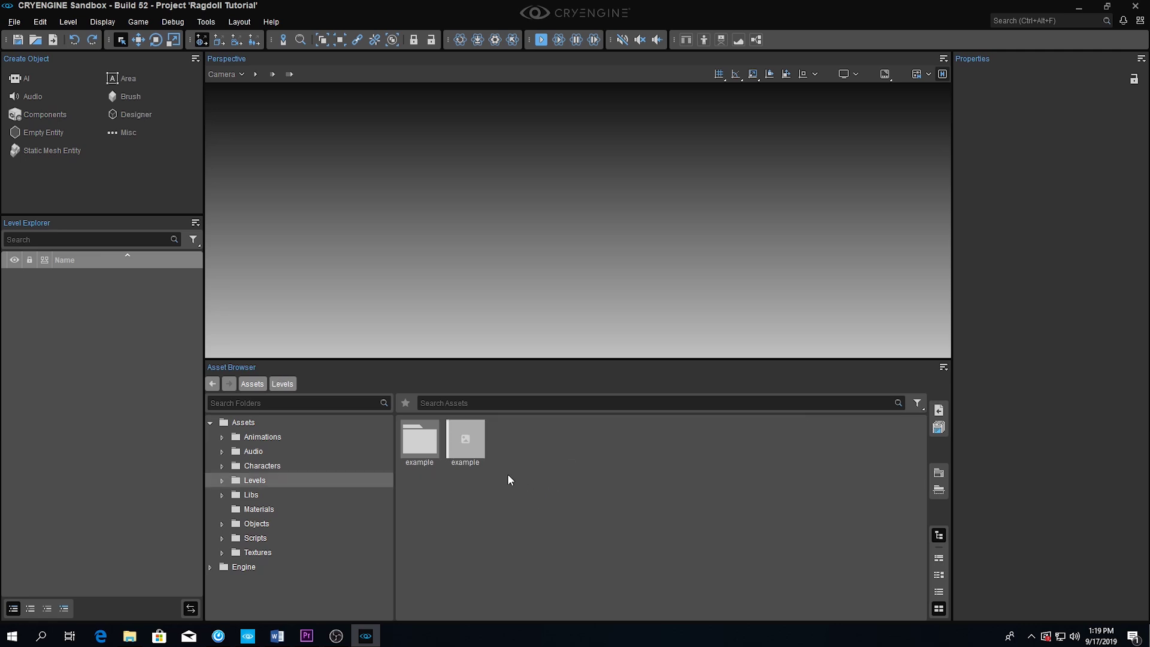
mouse_move(465, 440)
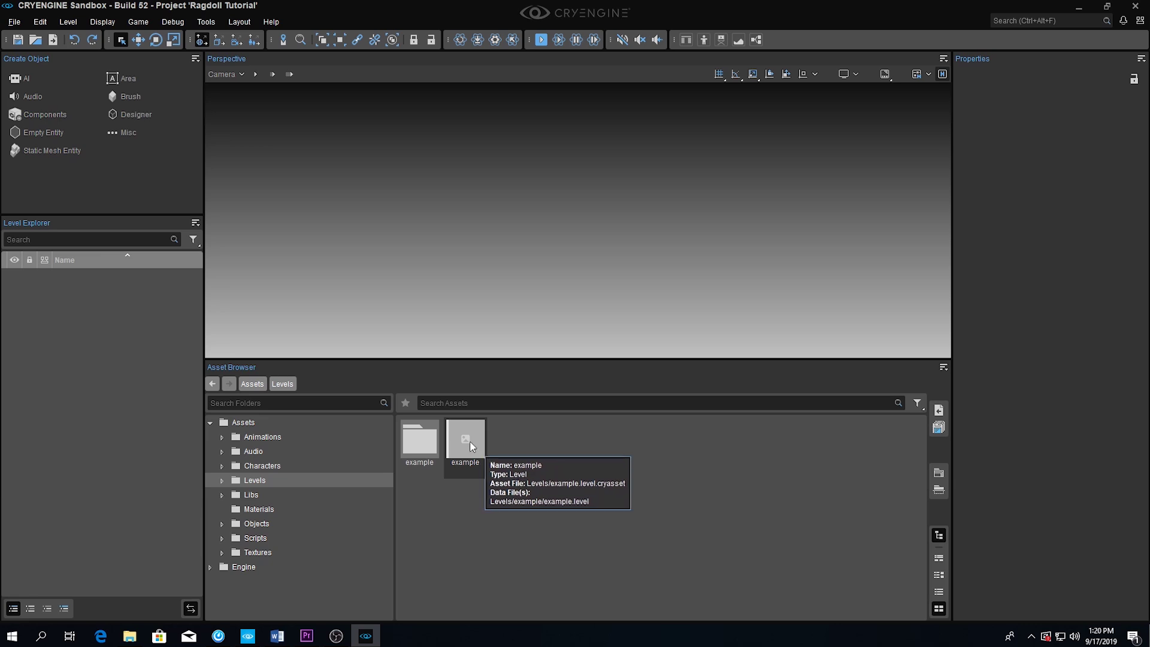
- Load the example level and open a maximized Character Tool showing player_male's character file
double_click(472, 446)
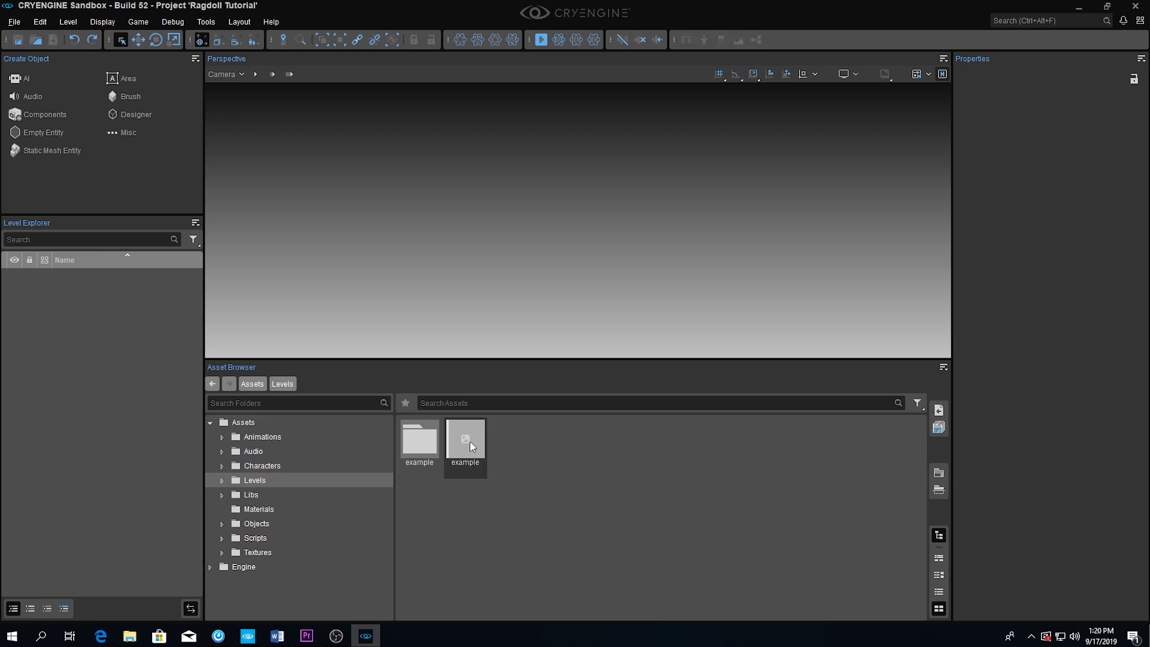
click(210, 23)
mouse_move(223, 303)
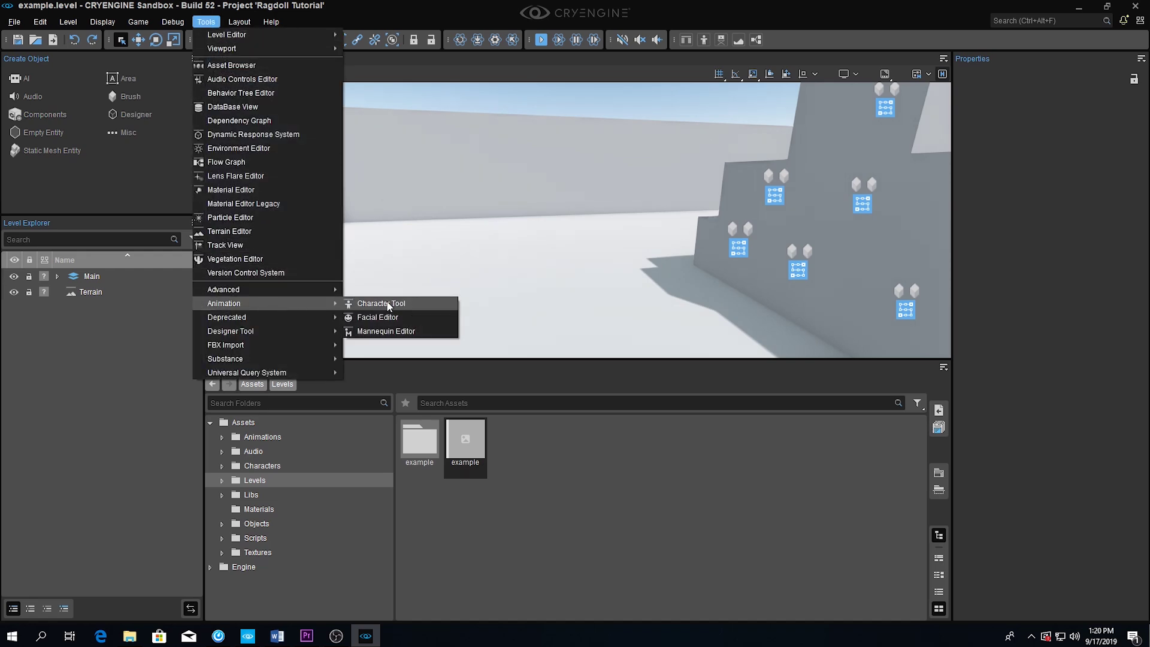
click(388, 307)
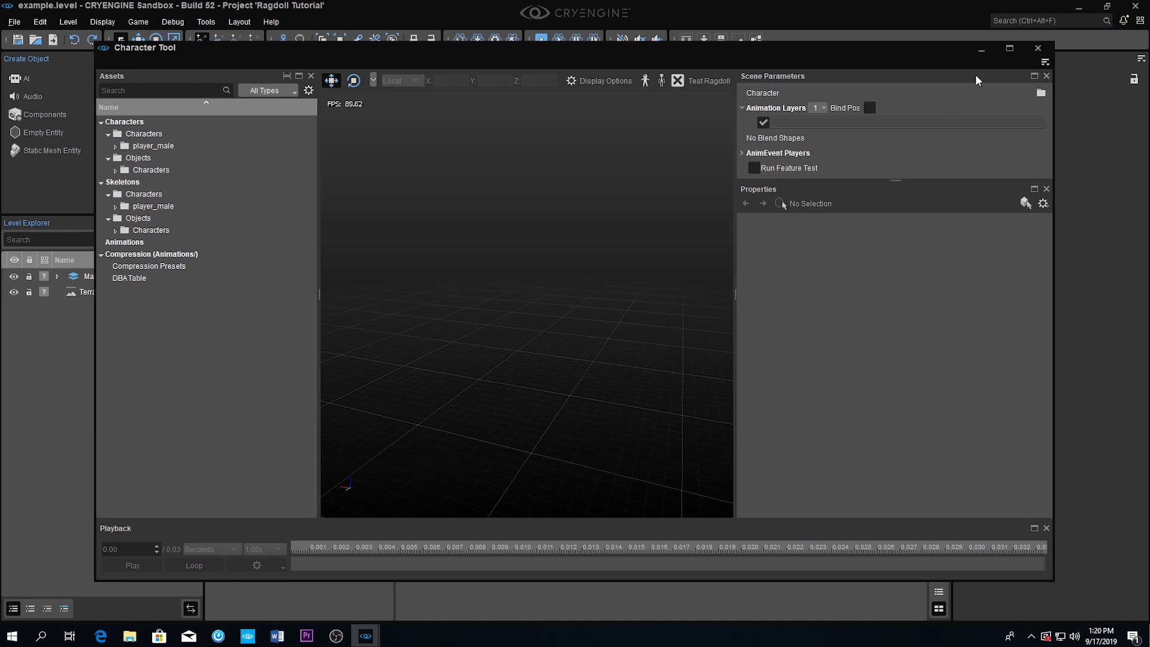
click(1010, 49)
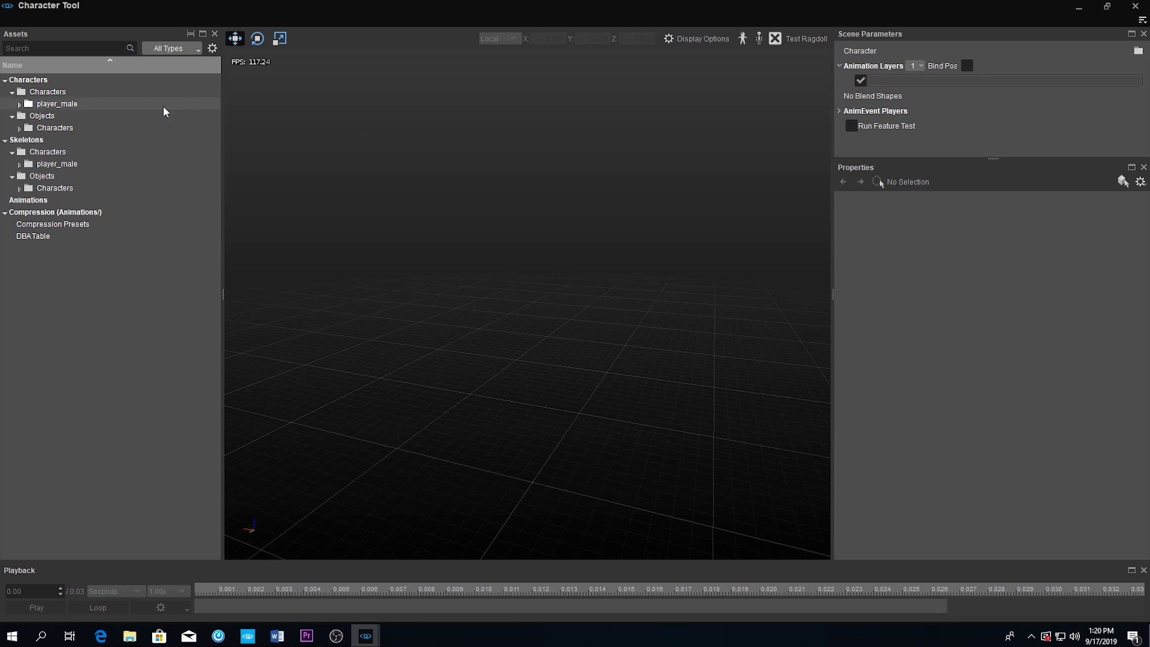
click(19, 104)
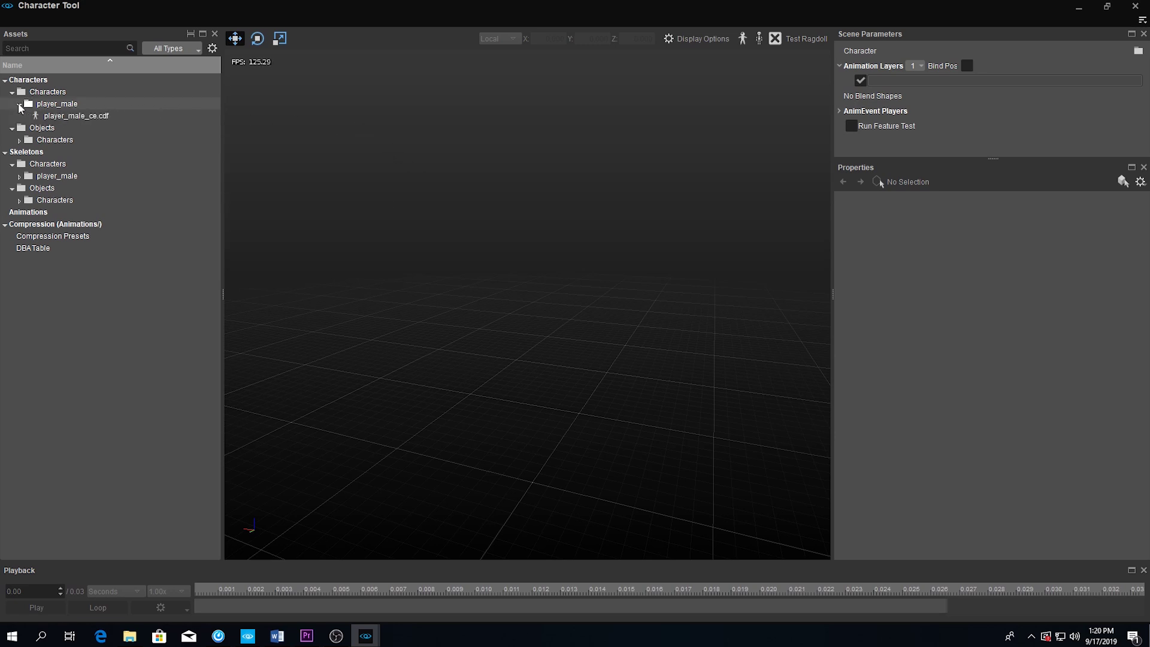
- Load player_male_ce.cdf and confirm skeleton Joints display is on in Display Options
double_click(69, 117)
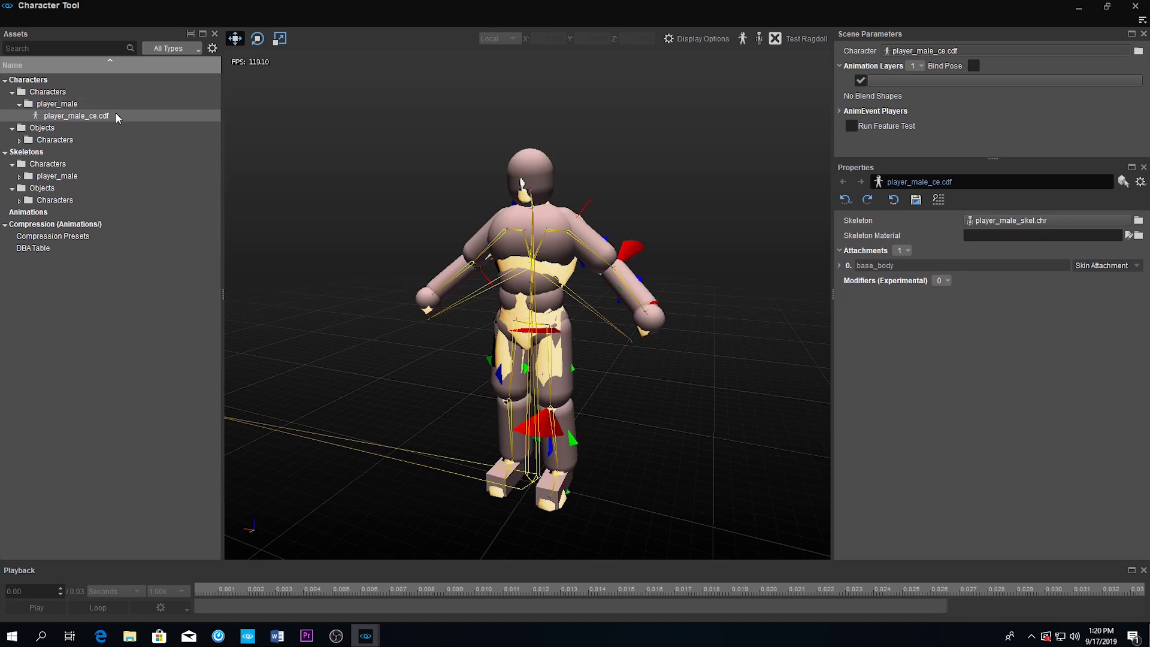
mouse_move(634, 196)
middle_down()
mouse_move(614, 174)
mouse_move(635, 193)
middle_up()
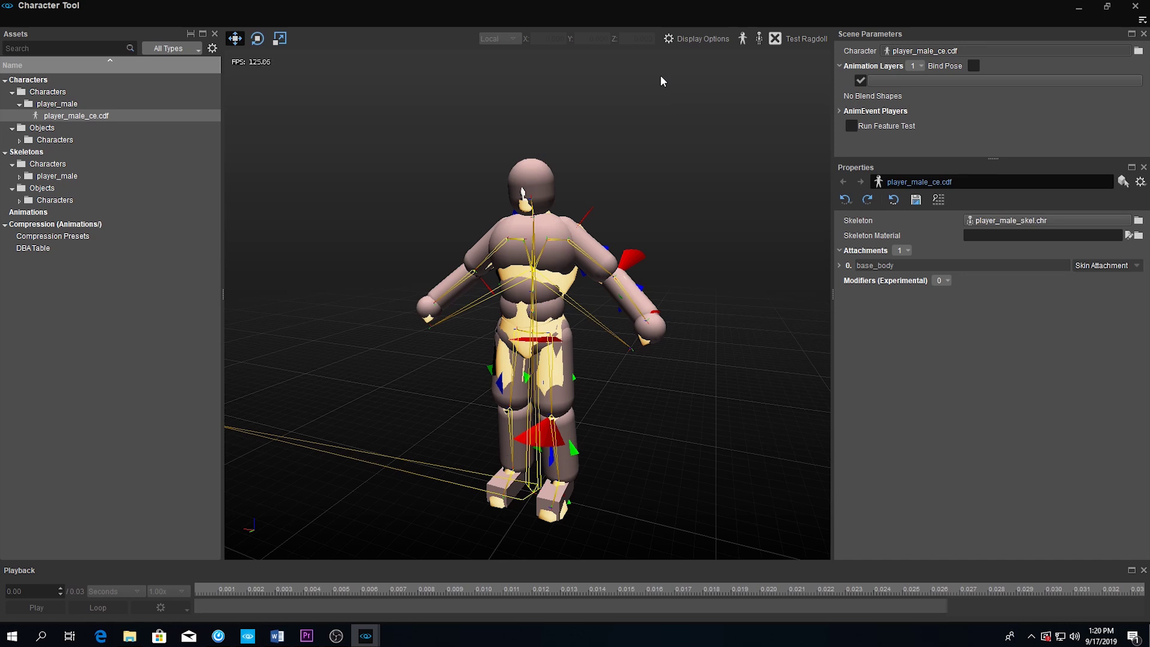
click(689, 39)
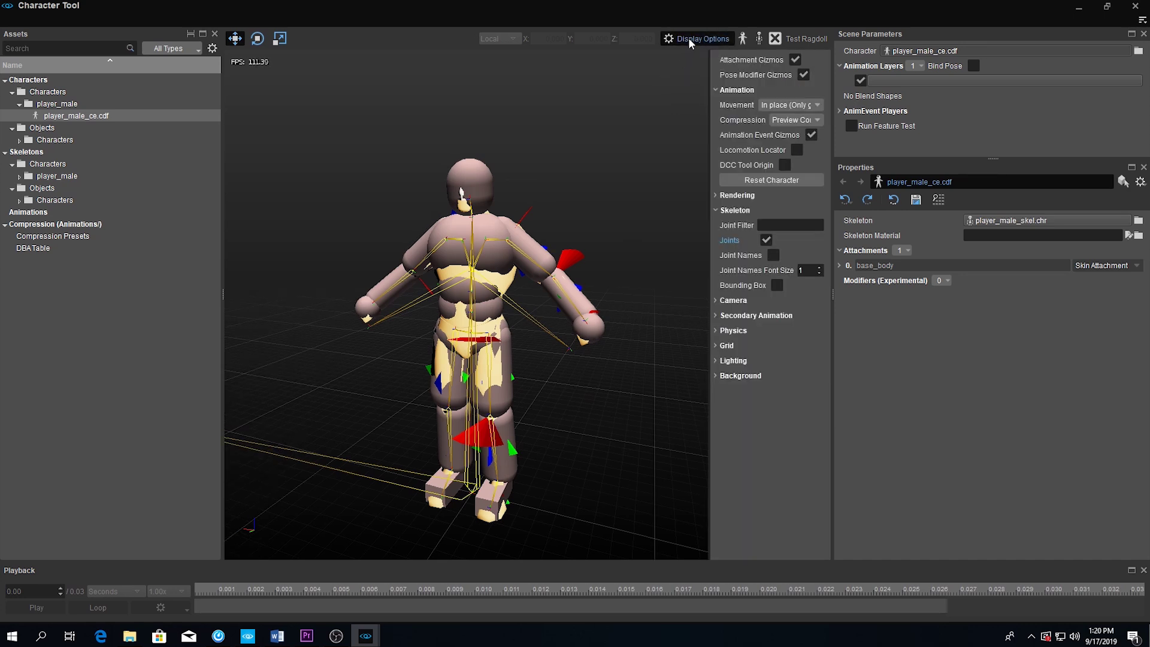
click(716, 208)
click(767, 240)
click(766, 241)
click(704, 39)
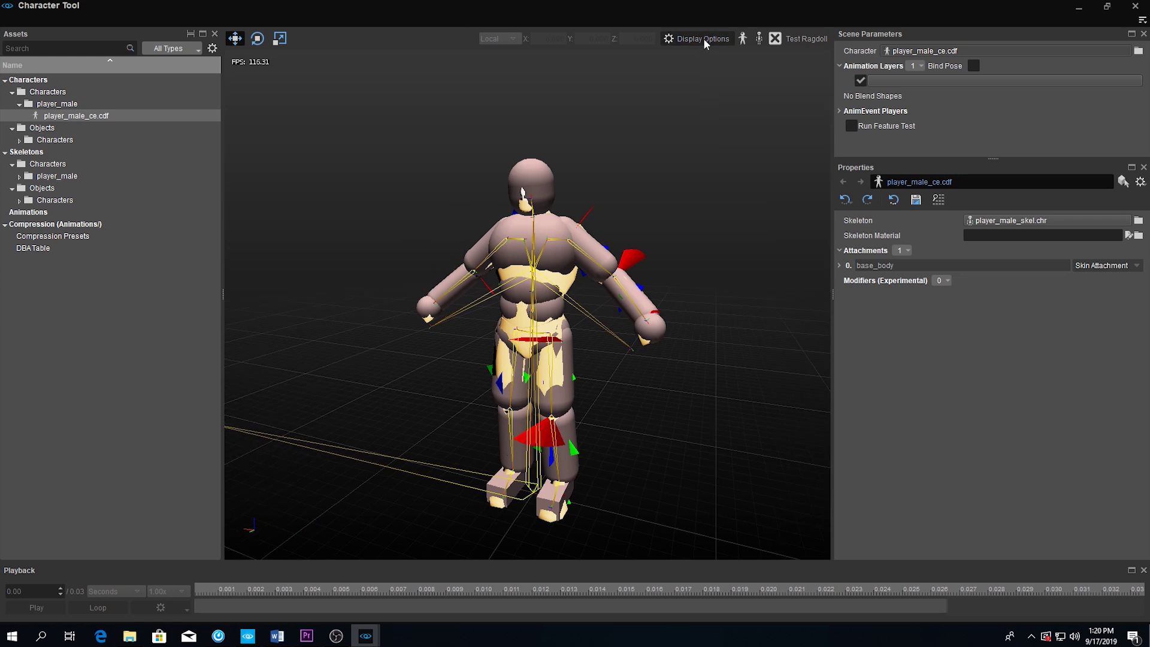
- Enter proxy editing and remove the $L_thigh and $R_thigh proxies, leaving 16 attachments
click(743, 36)
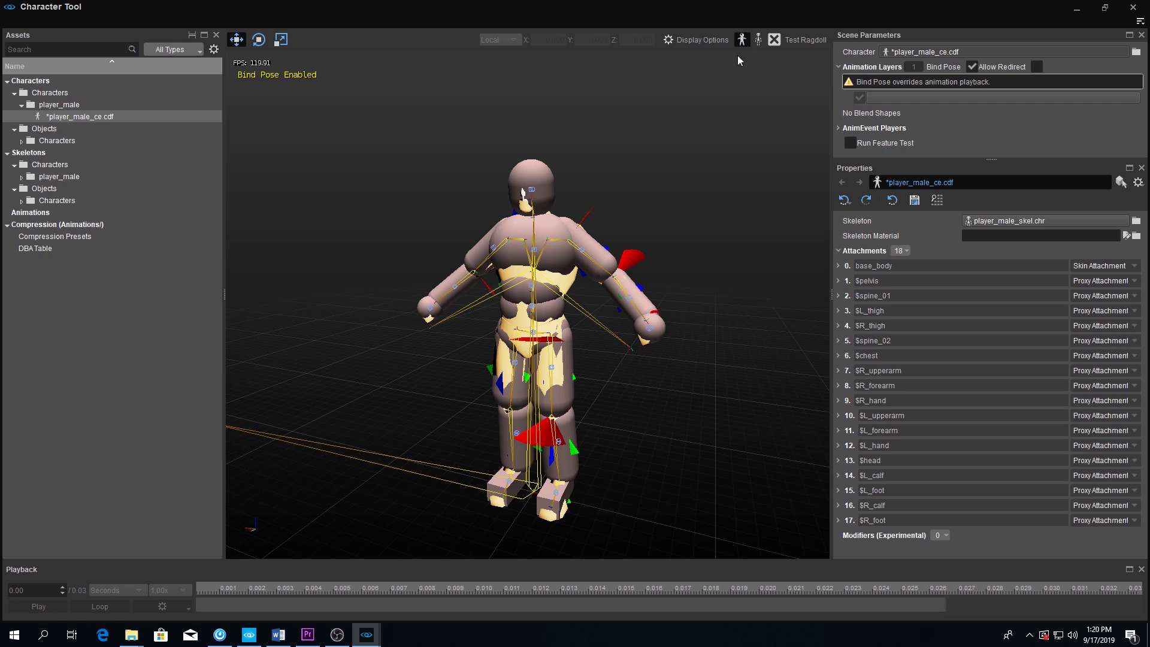
click(560, 370)
right_click(869, 309)
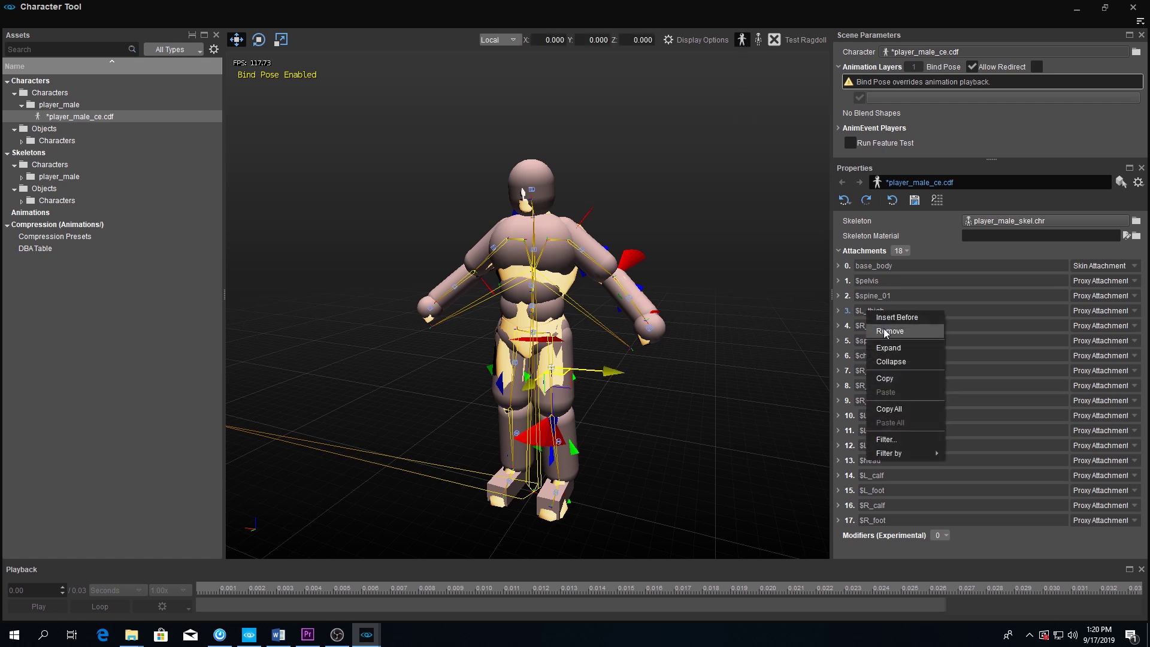
click(881, 330)
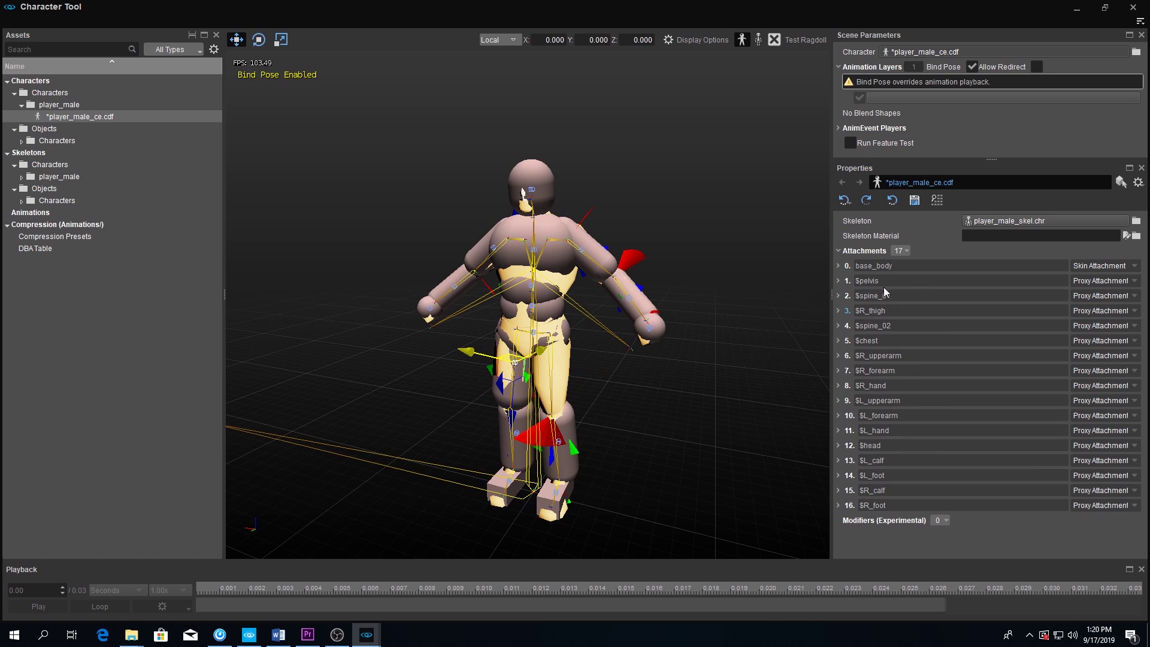
right_click(870, 309)
click(890, 329)
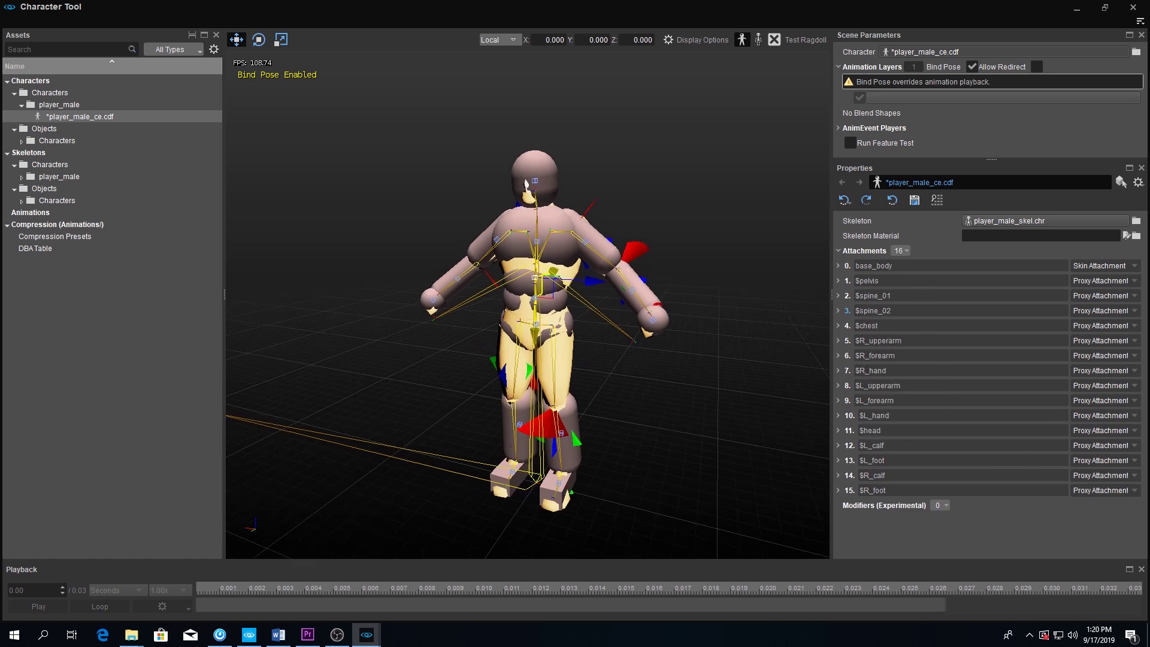
scroll(527, 305, up, 2)
scroll(528, 306, up, 3)
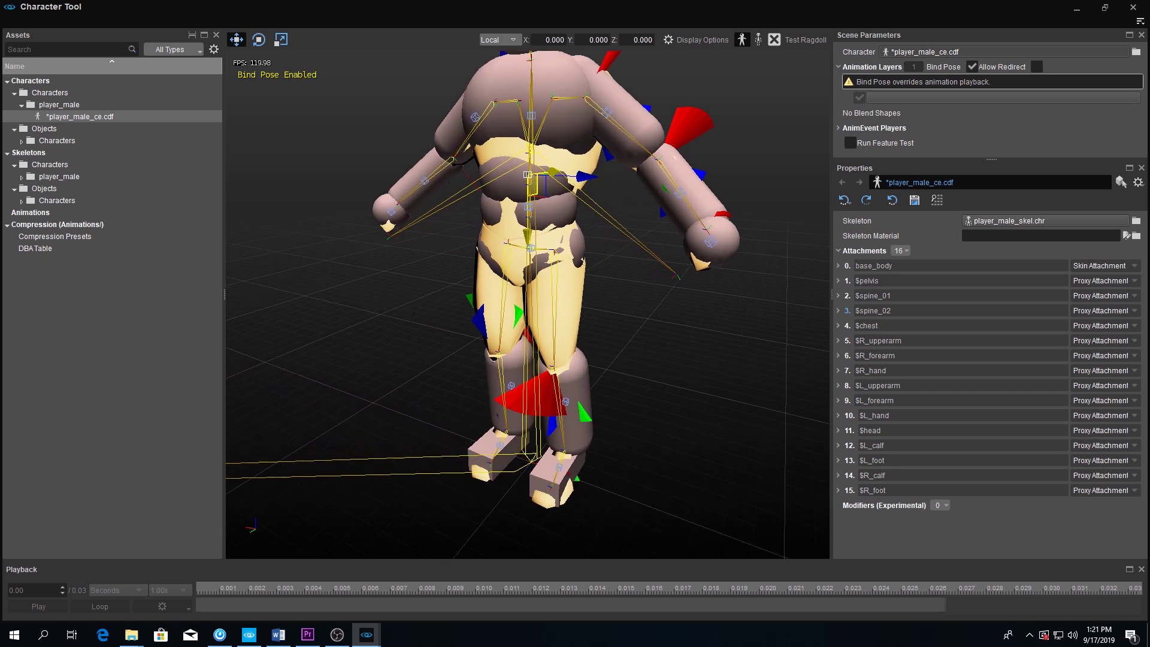
scroll(571, 283, up, 3)
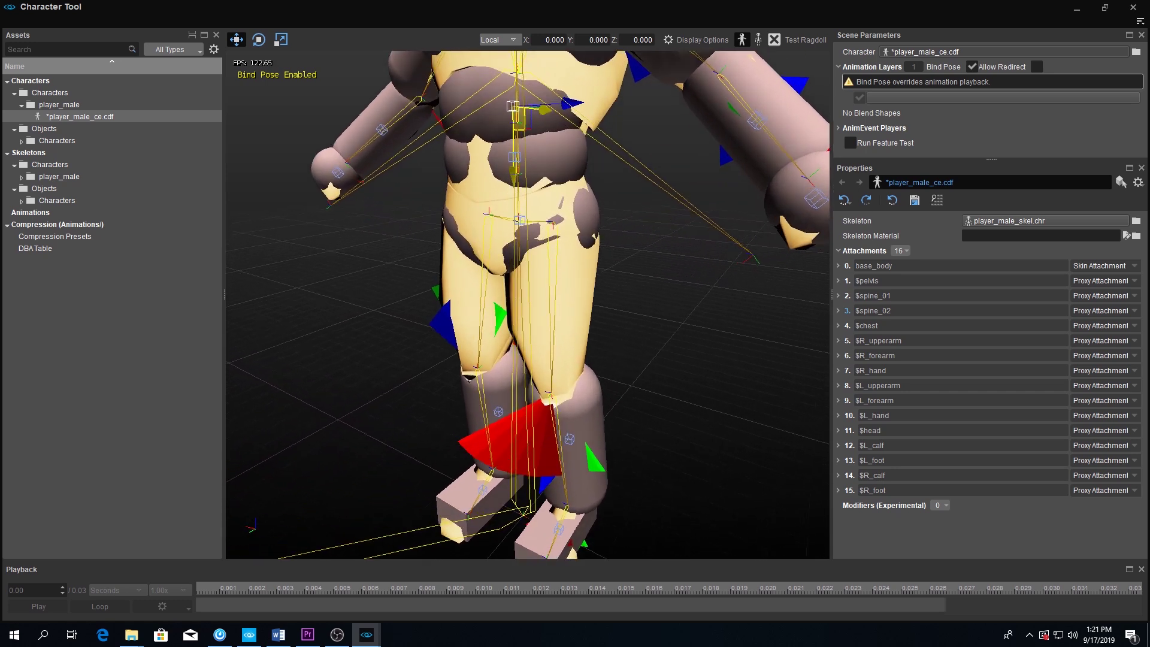
scroll(570, 283, up, 3)
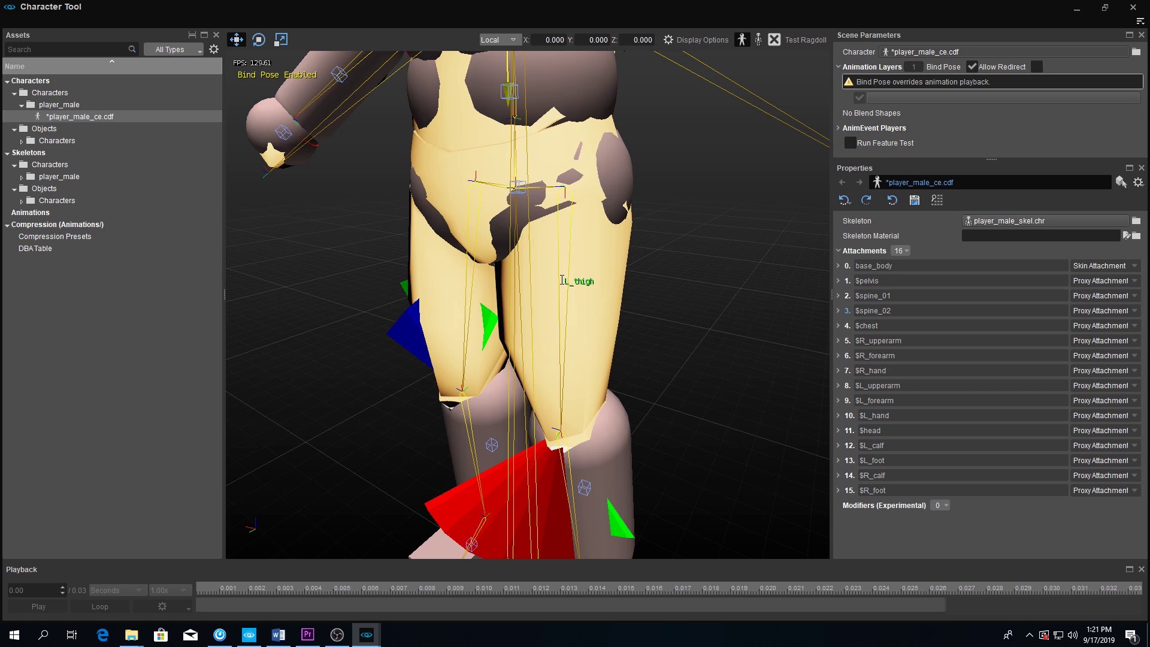
- Create a new proxy on the L_thigh joint and position it along the left thigh
click(563, 282)
middle_drag(562, 281, 580, 325)
drag(579, 325, 563, 325)
key(e)
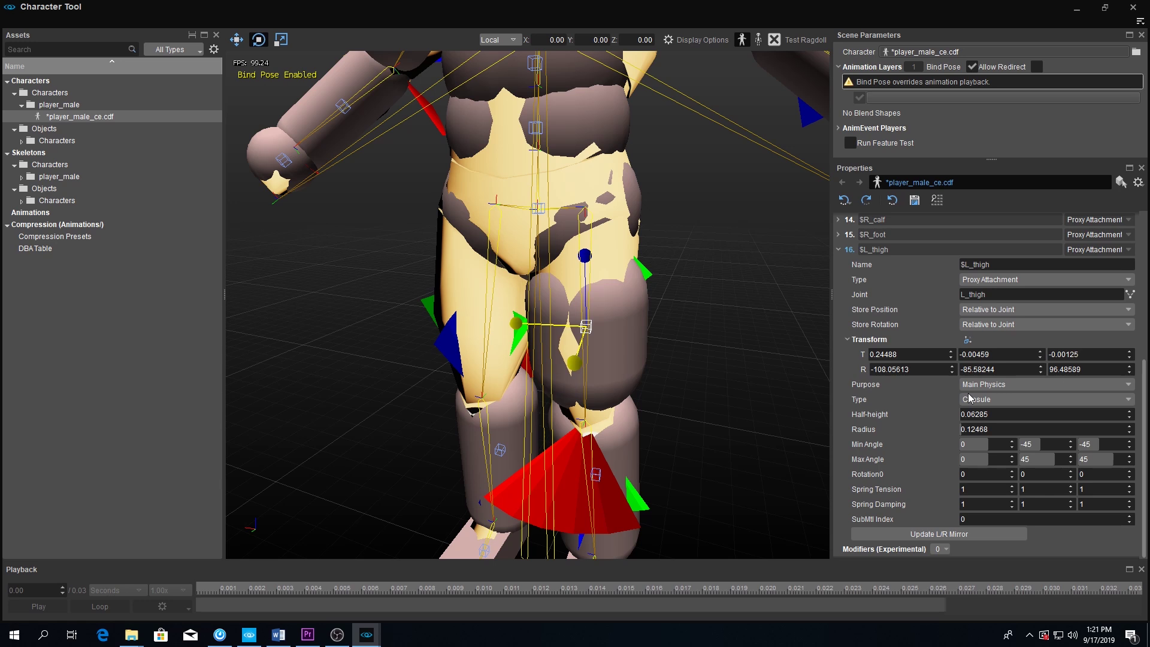
- Try Box and Sphere shapes, then set the thigh proxy type to Capsule
click(969, 399)
click(972, 384)
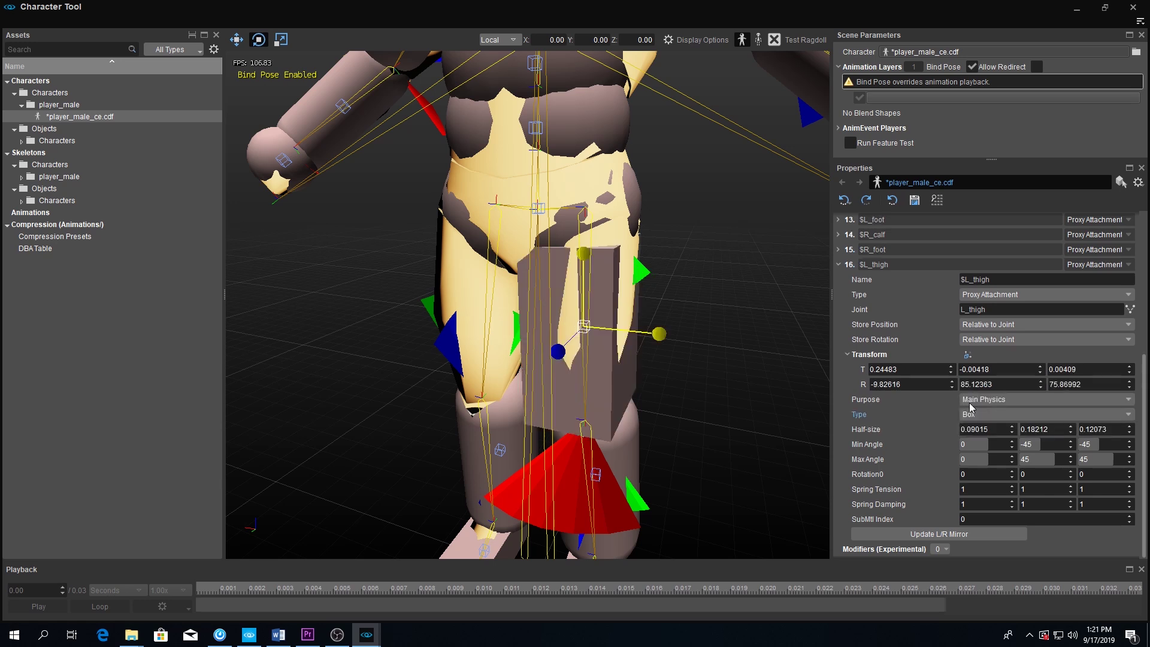
click(974, 413)
click(978, 435)
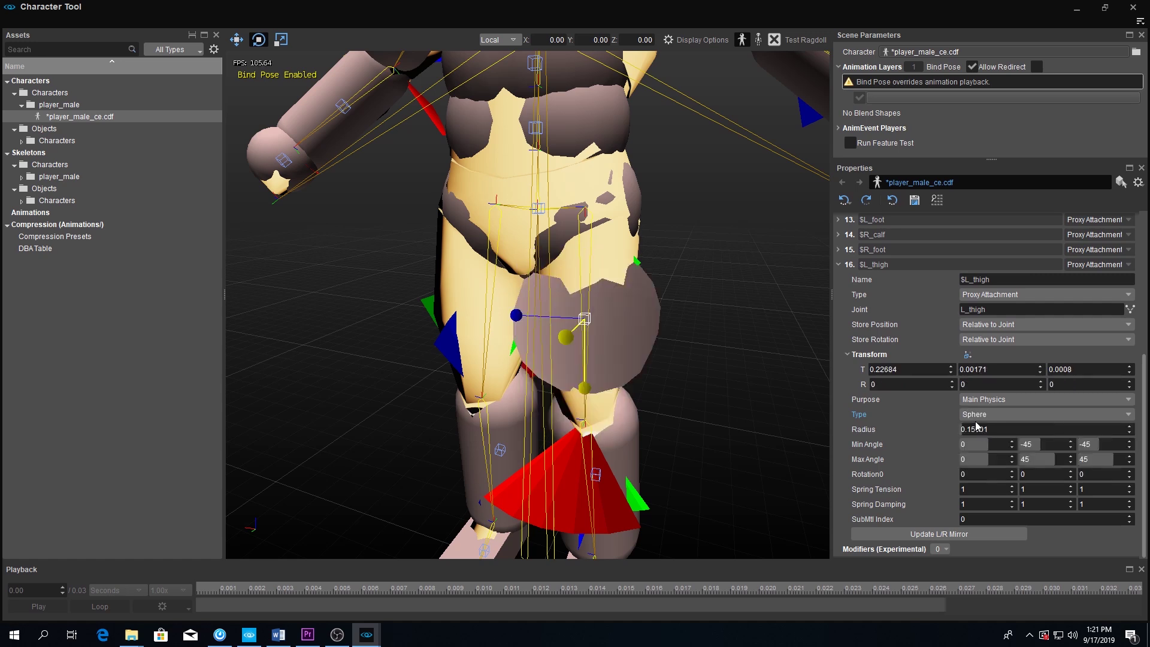
click(972, 416)
click(981, 431)
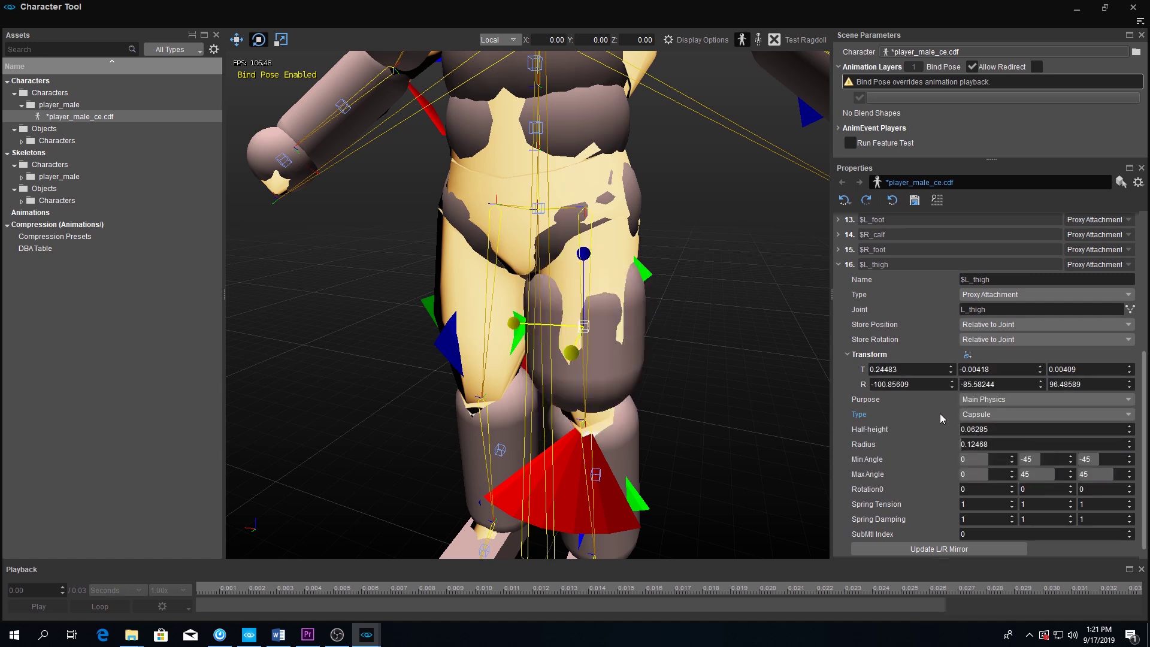
- Nudge up the $L_thigh capsule's length and radius with the spinners
click(1129, 425)
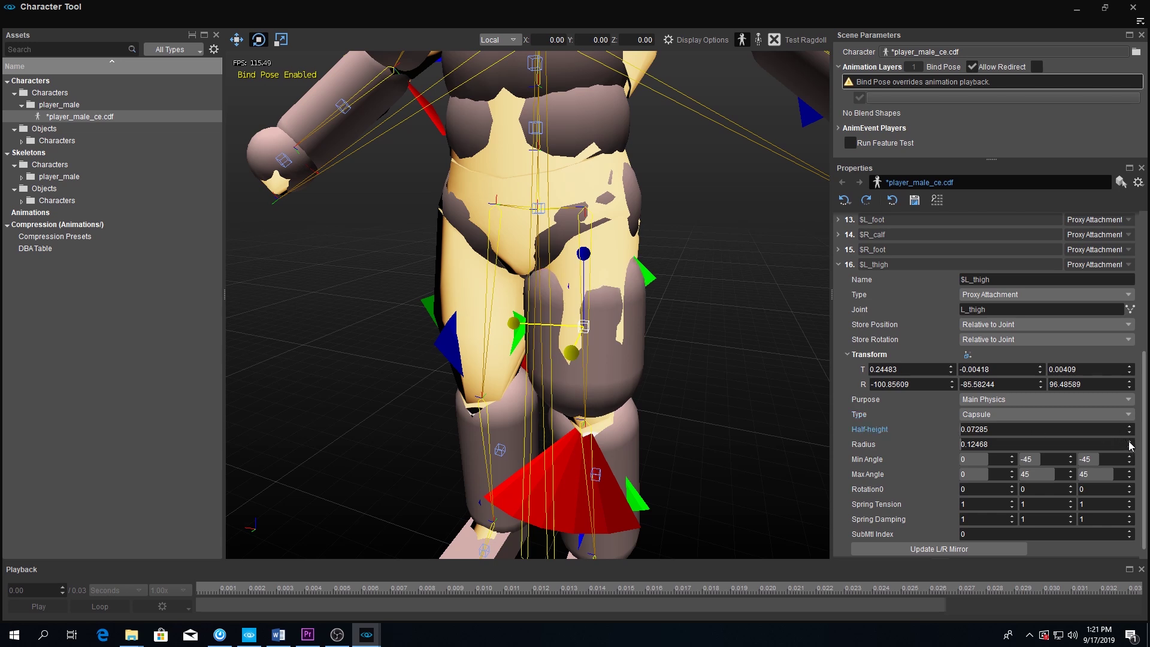
click(1129, 441)
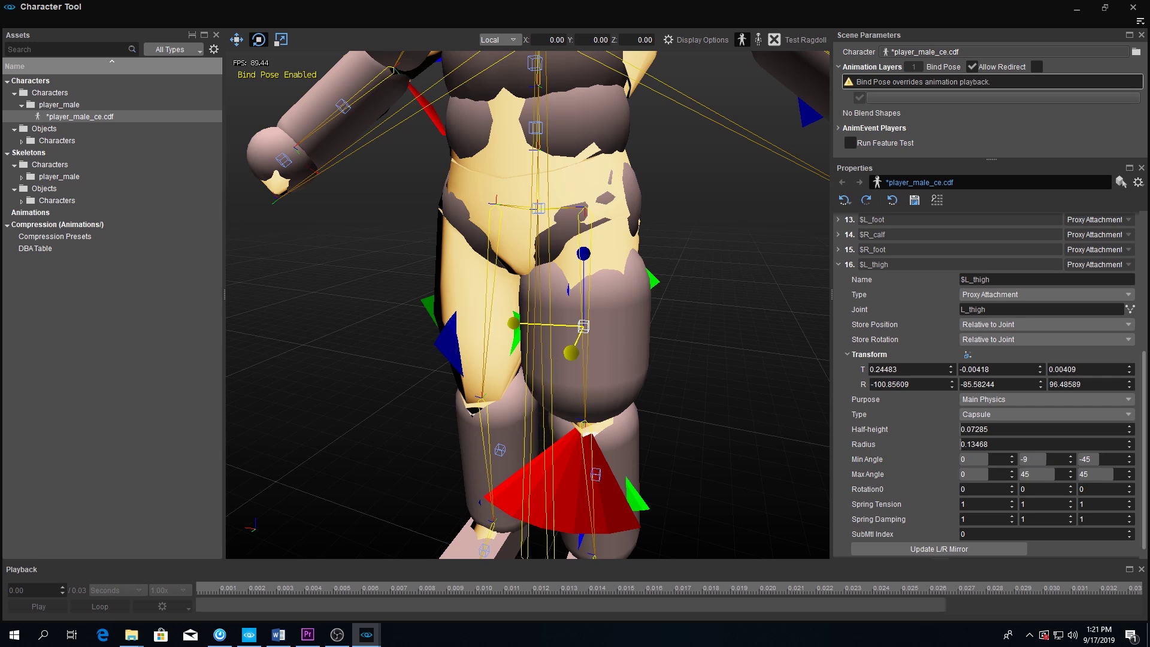
text(9)
scroll(925, 497, down, 1)
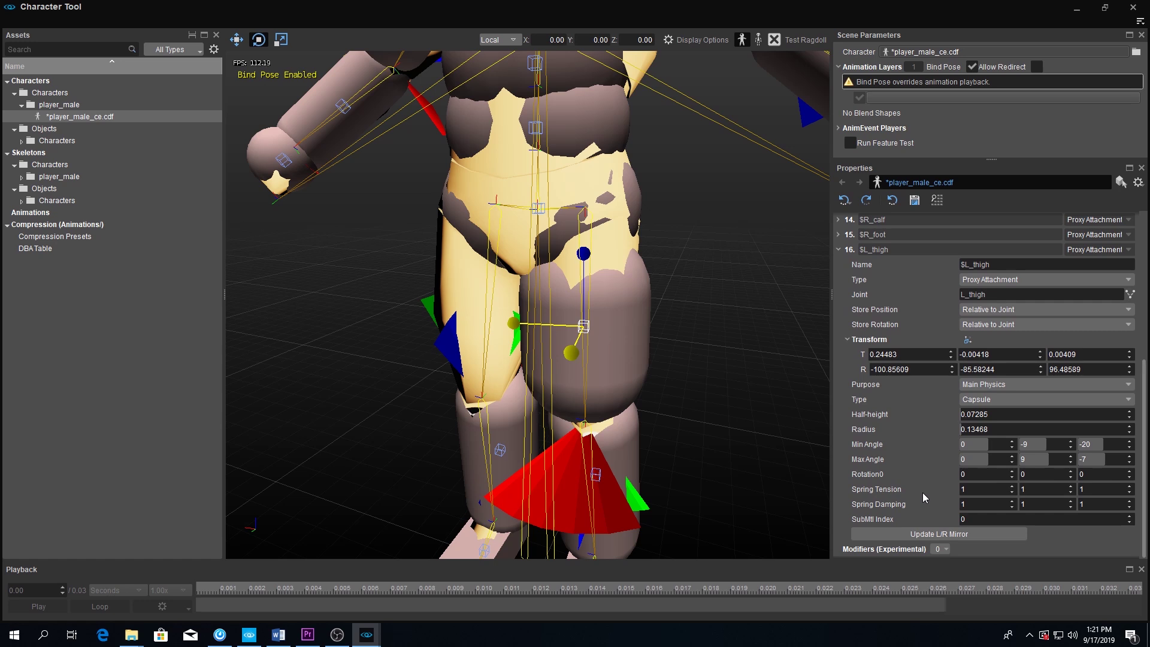
scroll(557, 261, down, 3)
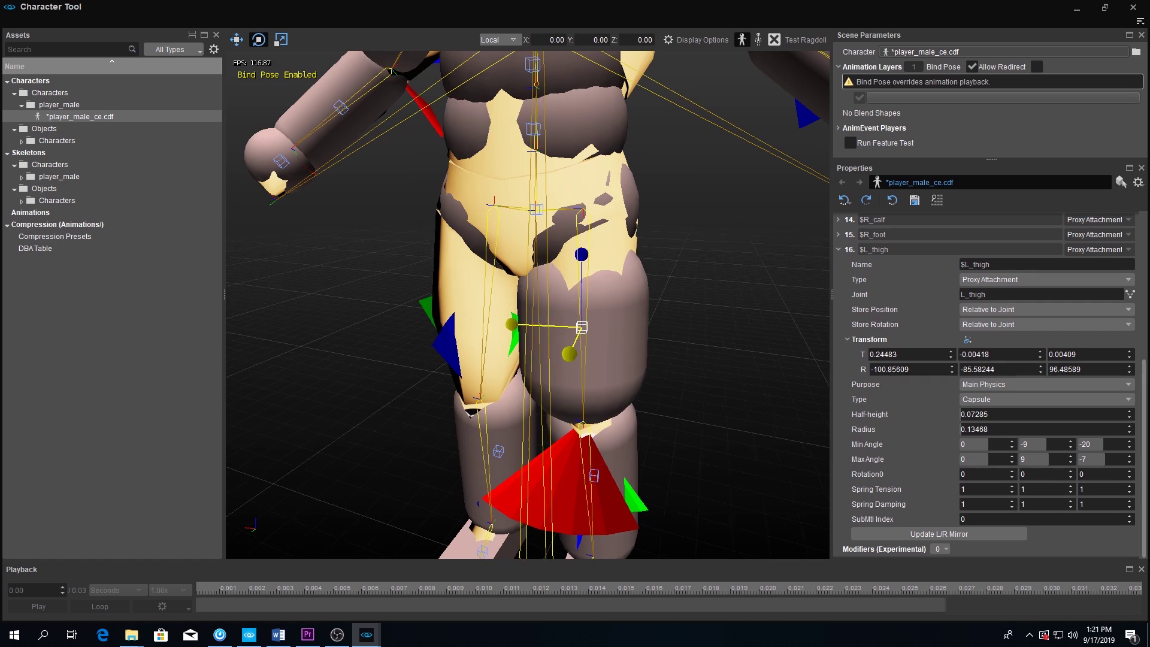
scroll(661, 321, down, 2)
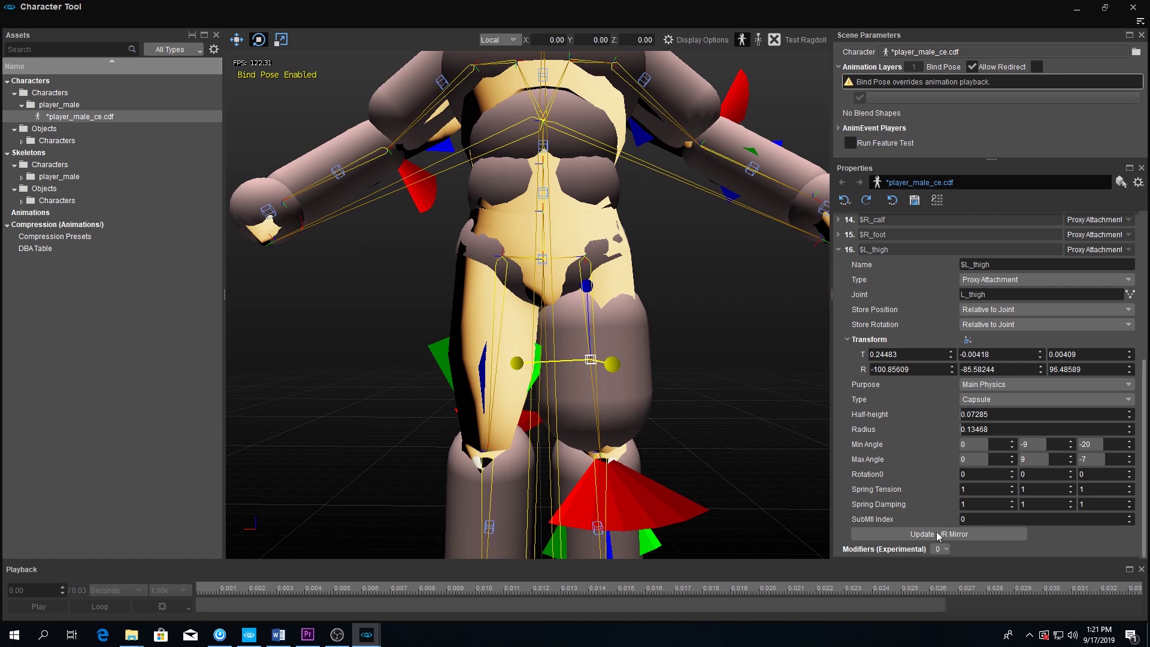
- Collapse the thigh modifiers settings and move the upper-chest joint down onto the left thigh
click(939, 536)
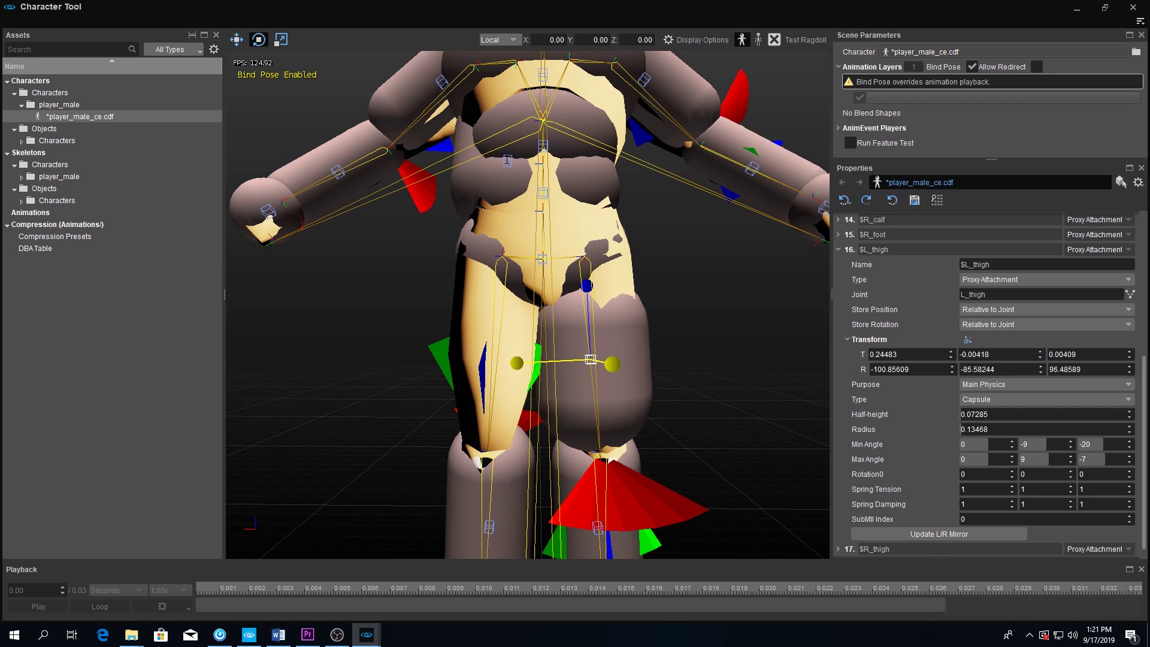
click(507, 160)
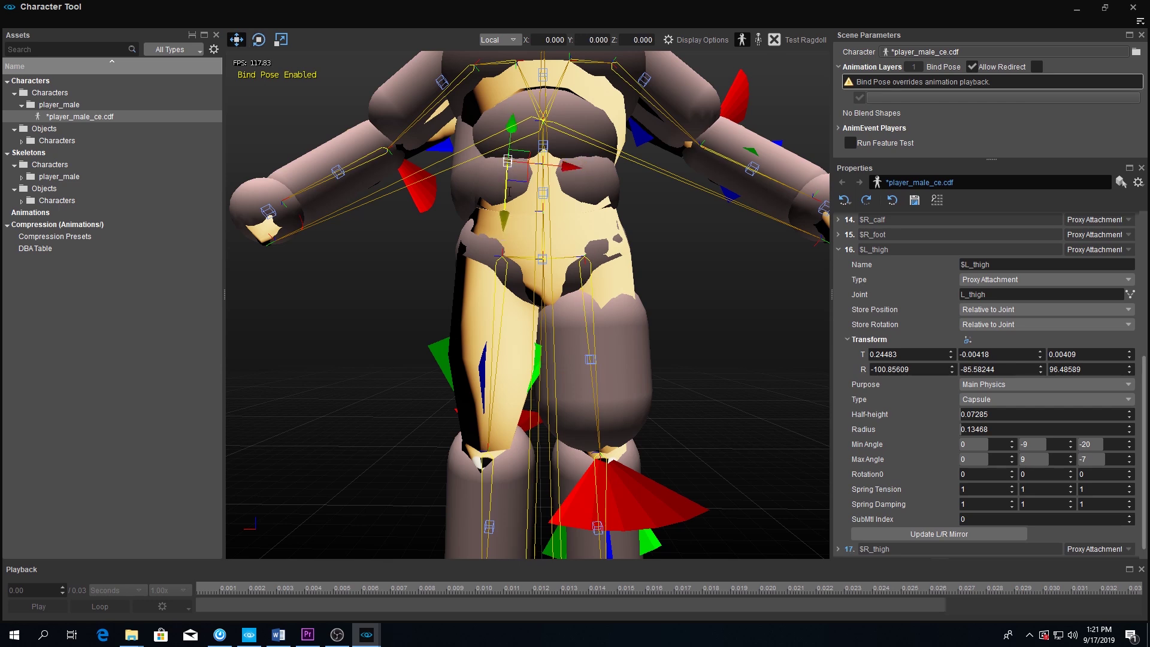
drag(509, 187, 528, 395)
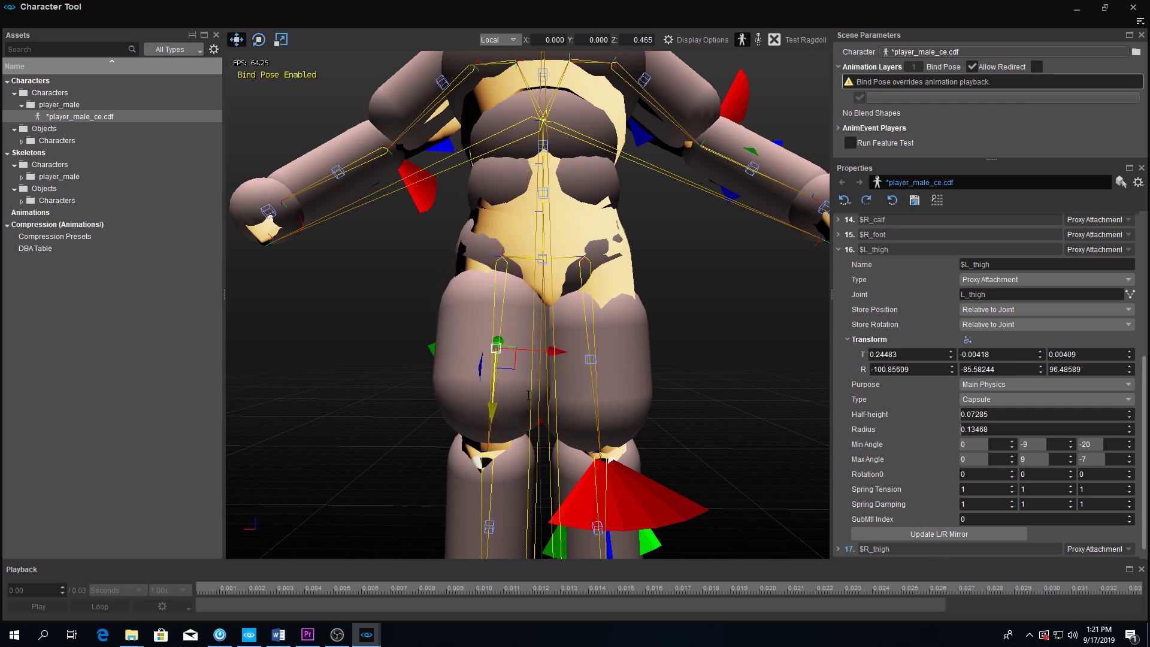
middle_drag(528, 395, 556, 342)
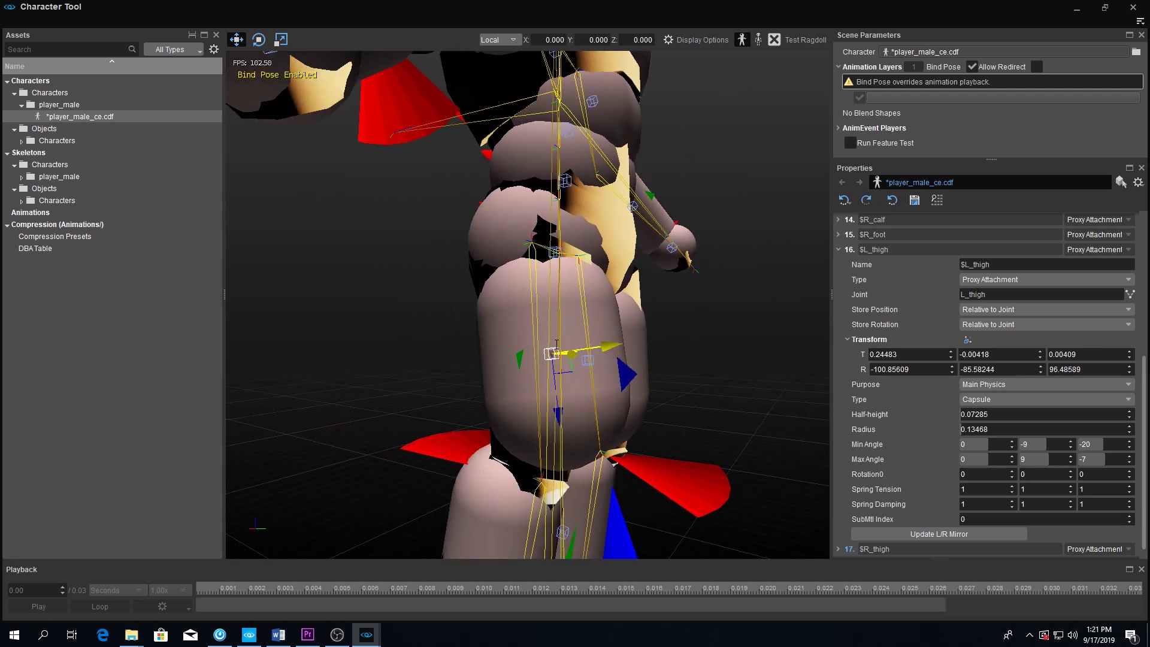
click(803, 41)
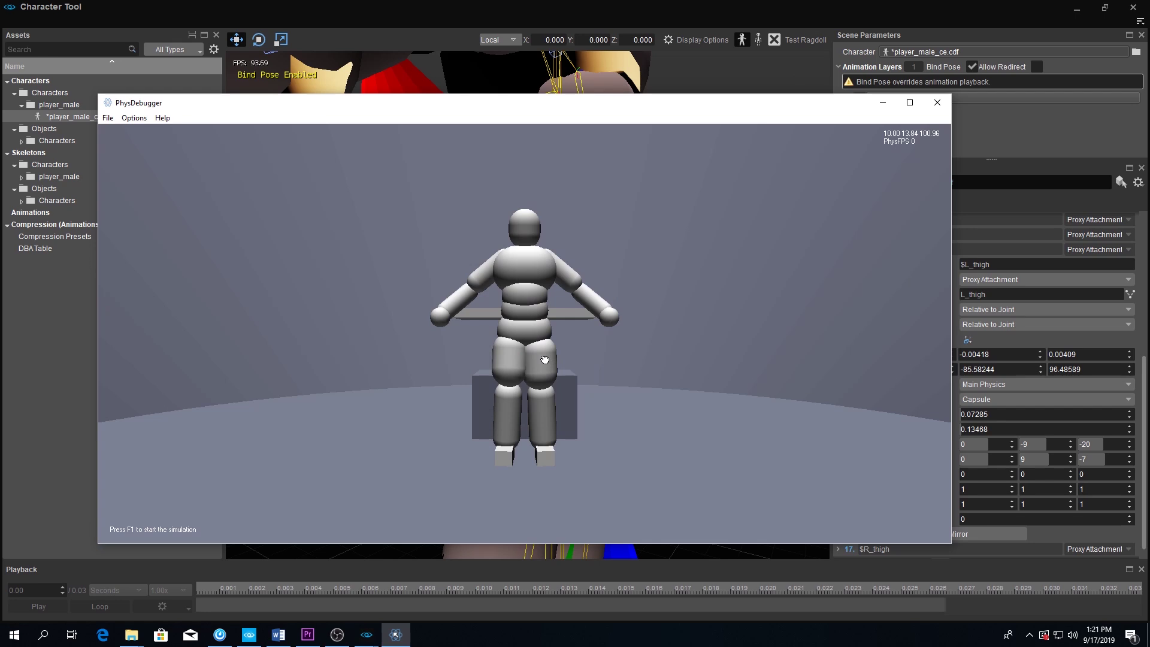
key(F1)
drag(543, 360, 398, 372)
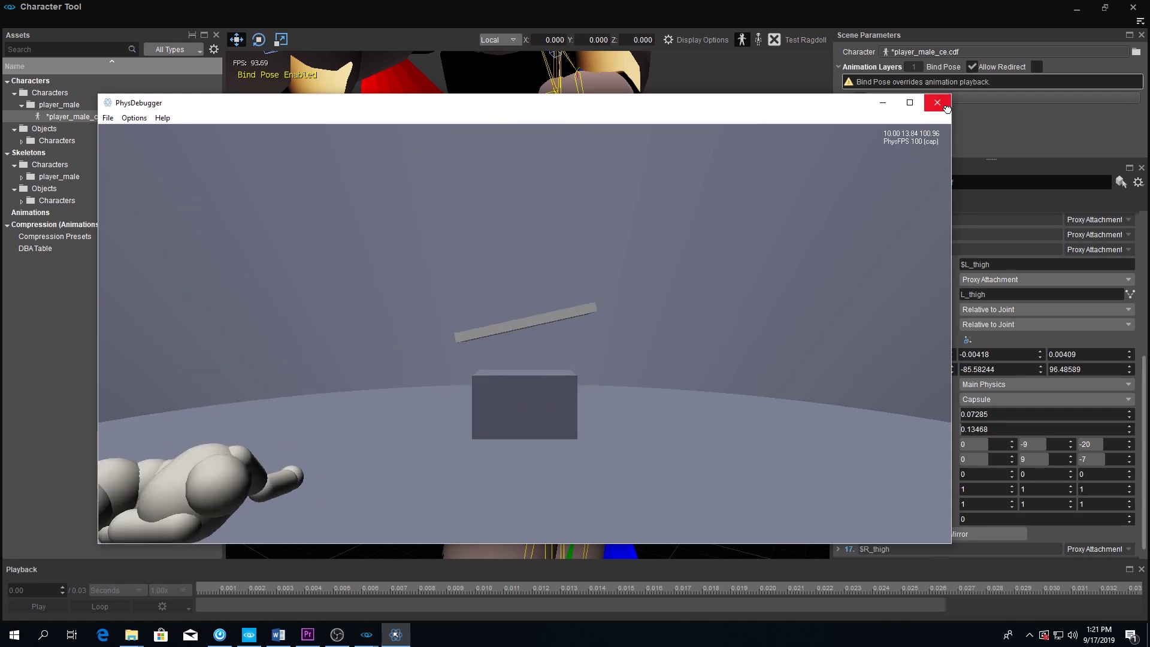
click(936, 104)
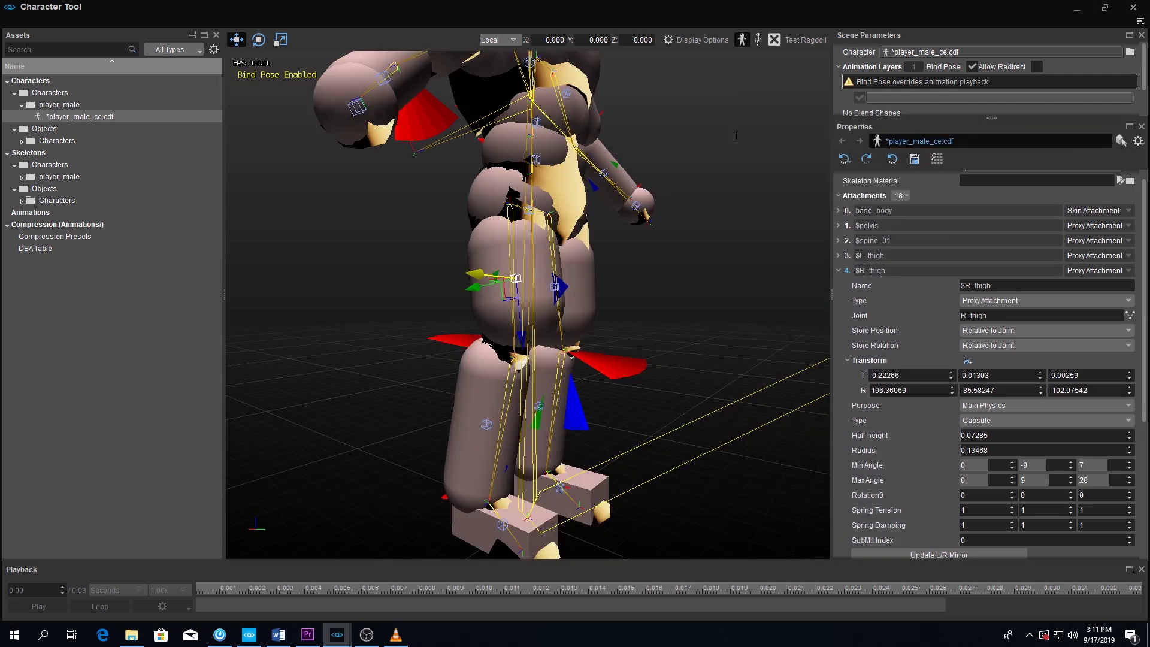
- Close the Character Tool, saving player_male_ce.cdf, and return to the example level
click(1134, 7)
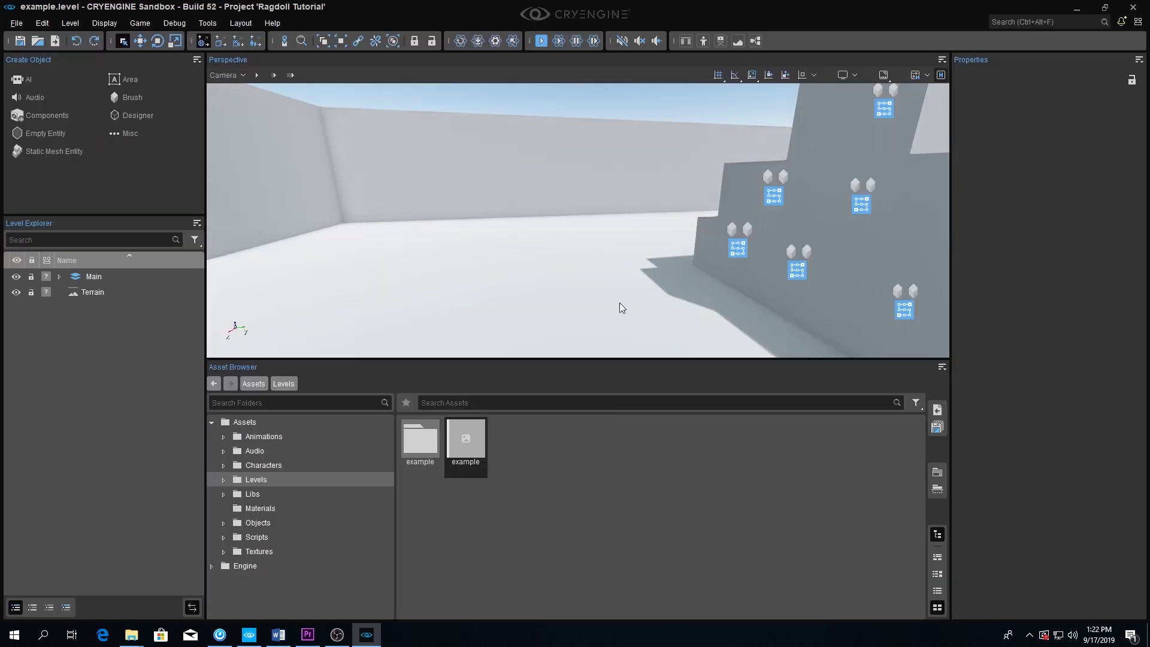
right_drag(619, 302, 619, 302)
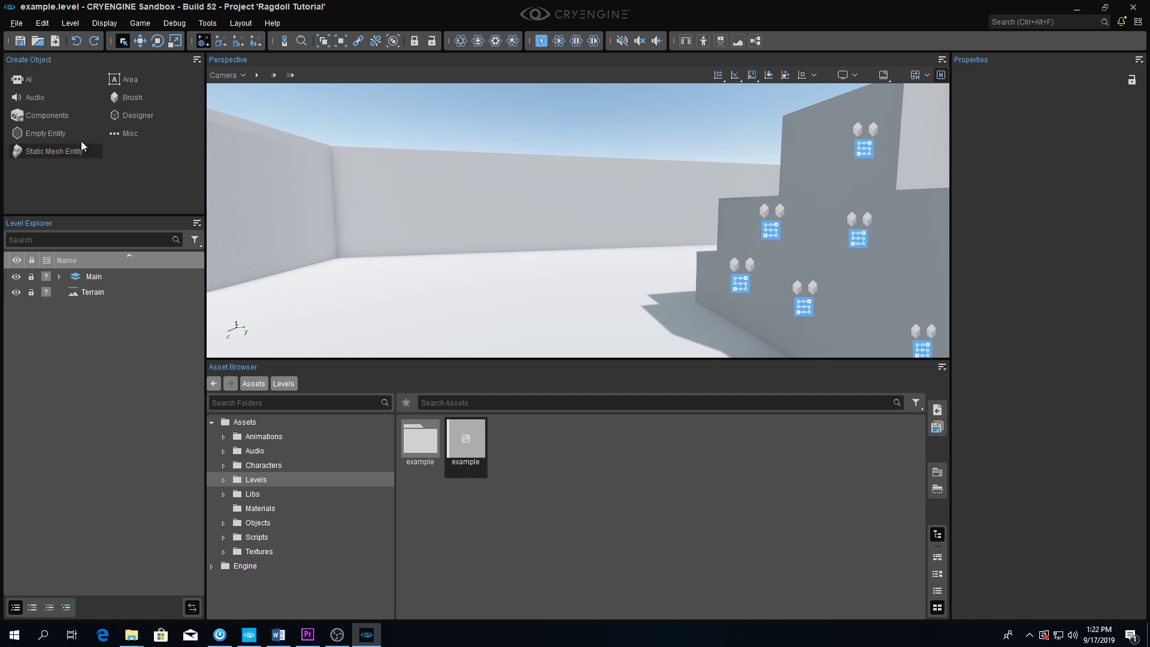
- Place an empty entity on the floor with an Advanced Animations component using player_male_ce.cdf
click(57, 134)
click(495, 323)
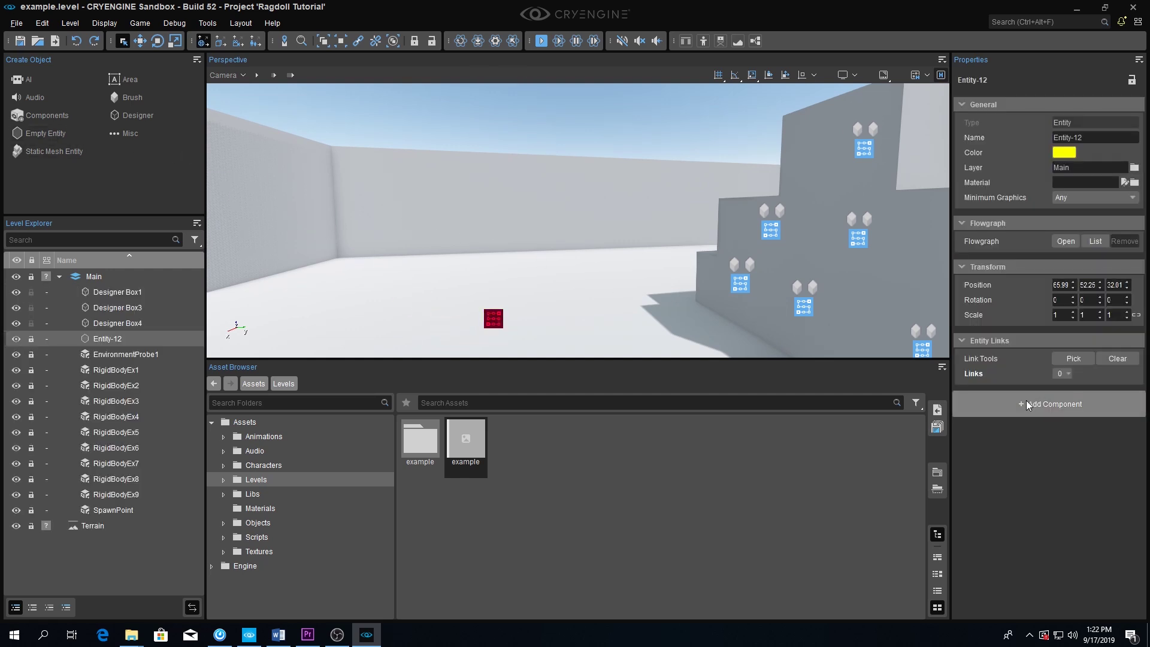
click(1026, 401)
text(adv)
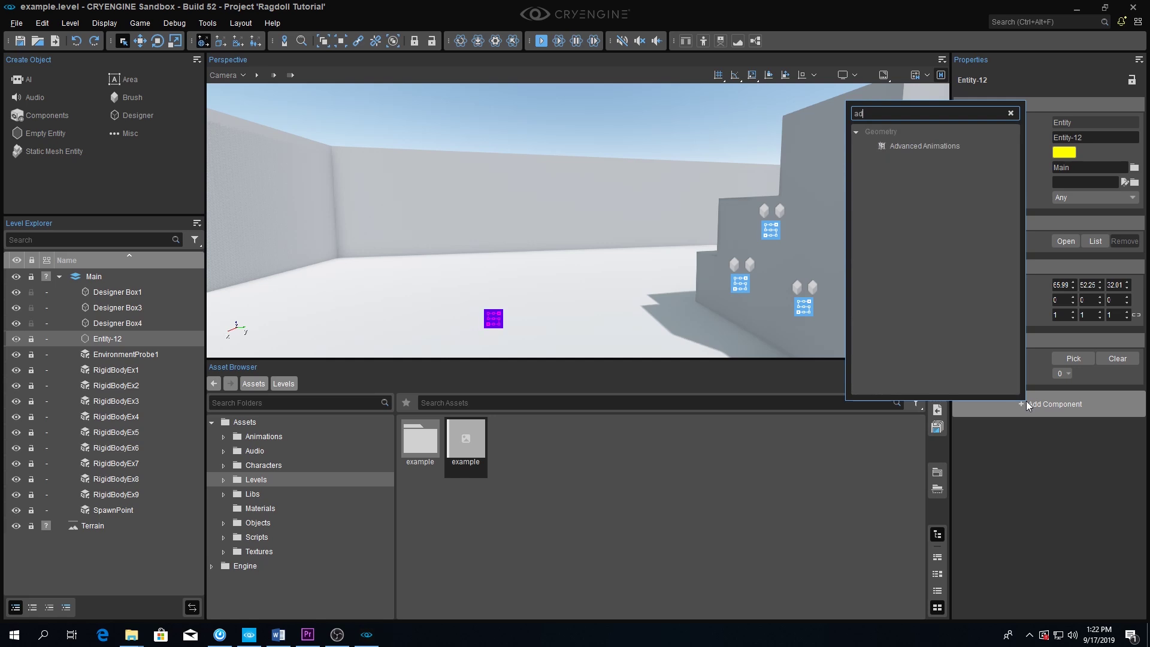
click(915, 148)
scroll(1010, 428, down, 2)
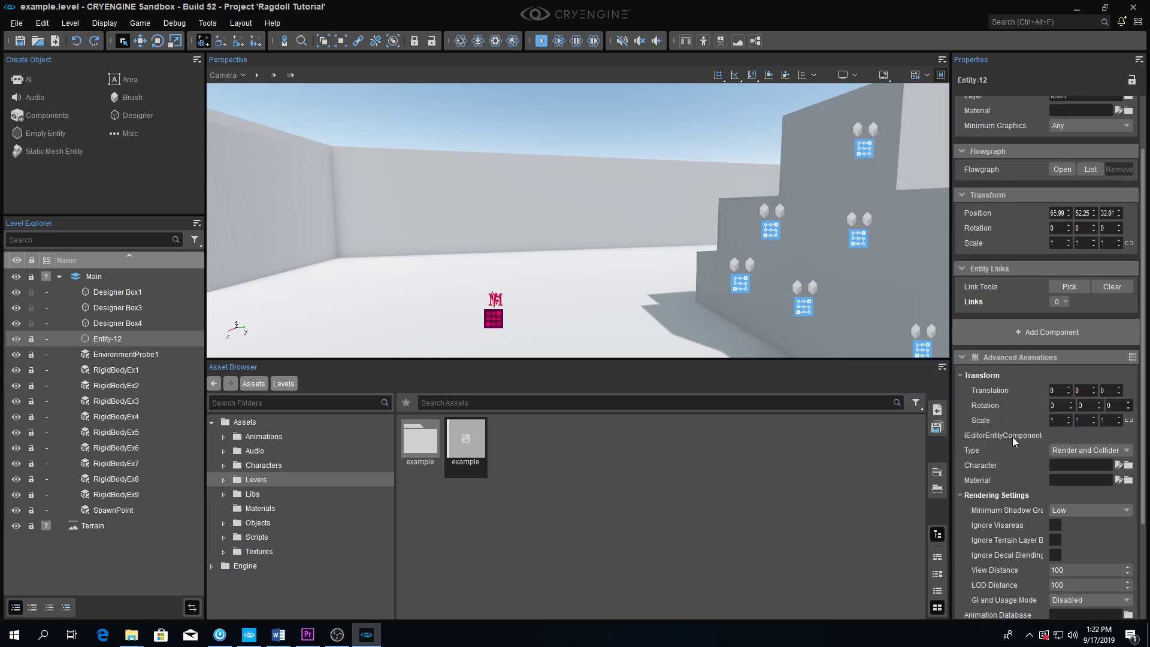
scroll(1012, 437, down, 1)
click(1129, 429)
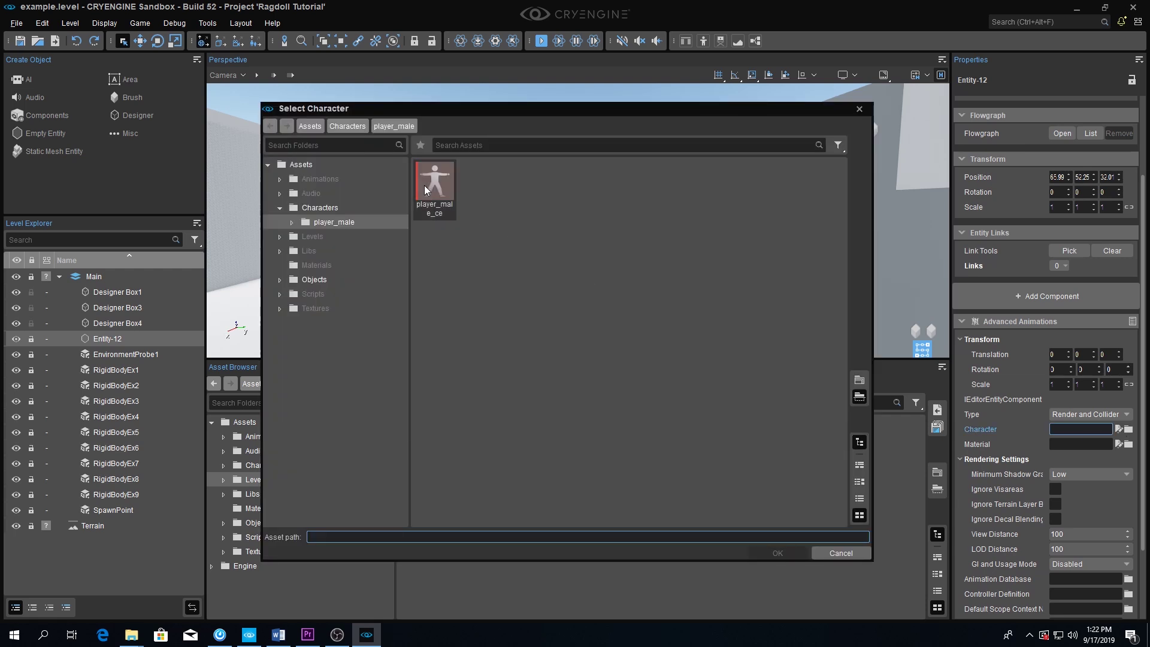
double_click(424, 186)
right_drag(566, 271, 912, 344)
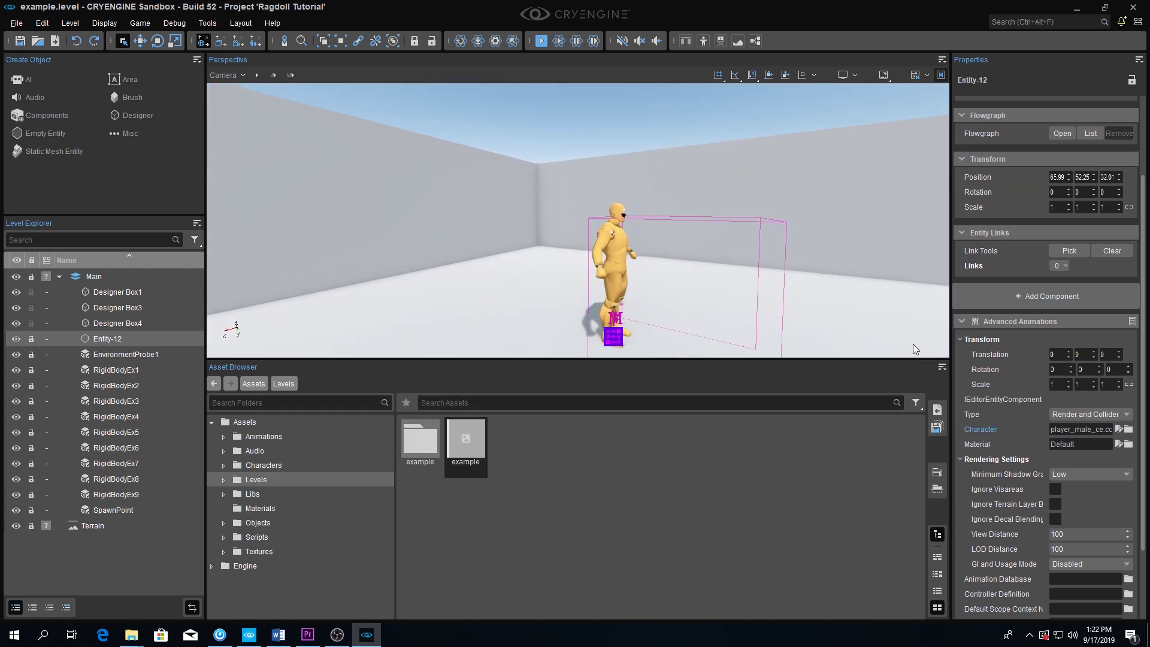
- Add a Ragdoll component to Entity-12 and pull the character upward in a physics test
click(1007, 295)
text(rag)
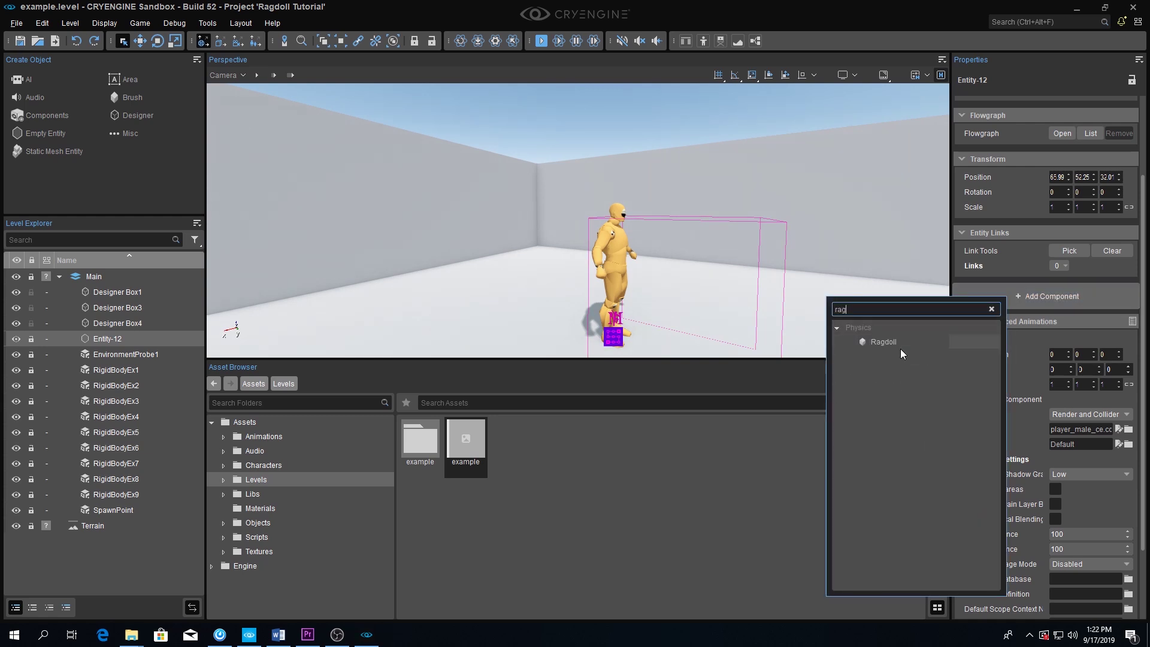
click(890, 341)
scroll(1024, 427, down, 1)
scroll(1024, 427, down, 1)
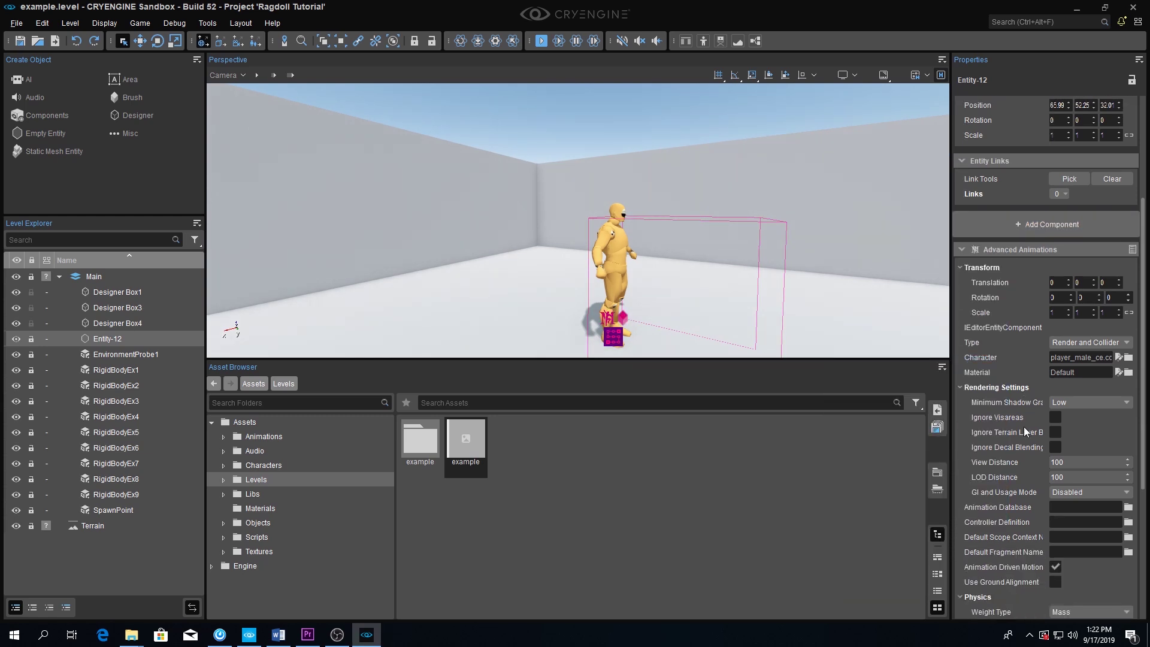
scroll(1024, 427, down, 3)
scroll(1024, 427, down, 1)
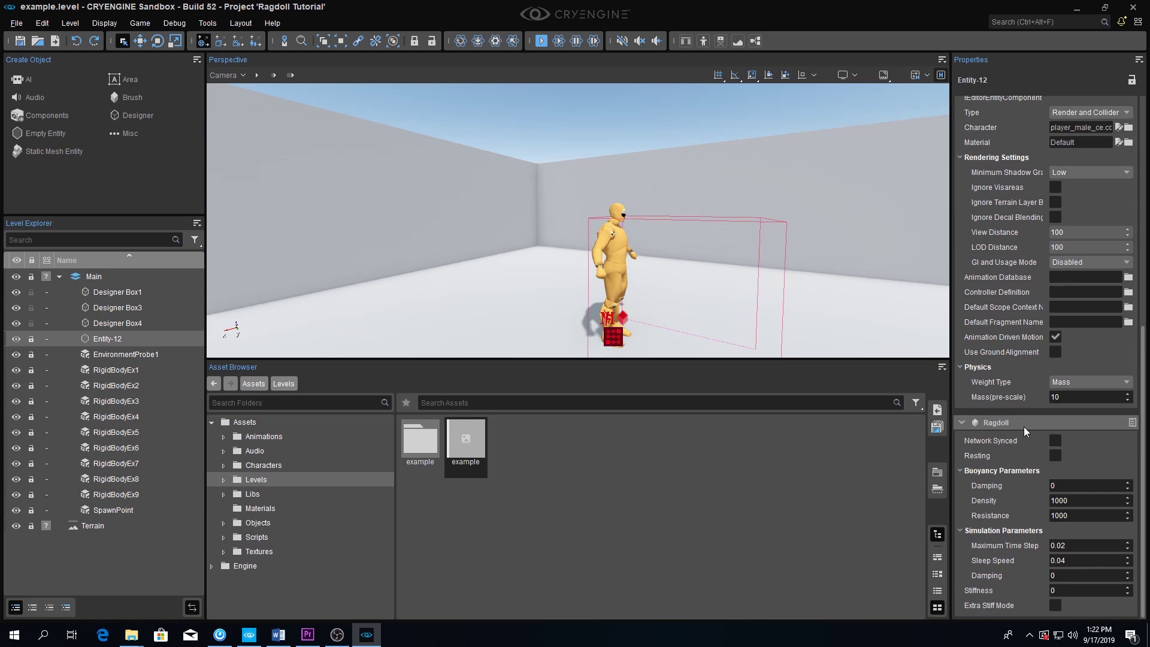
click(559, 41)
click(513, 40)
drag(630, 285, 551, 142)
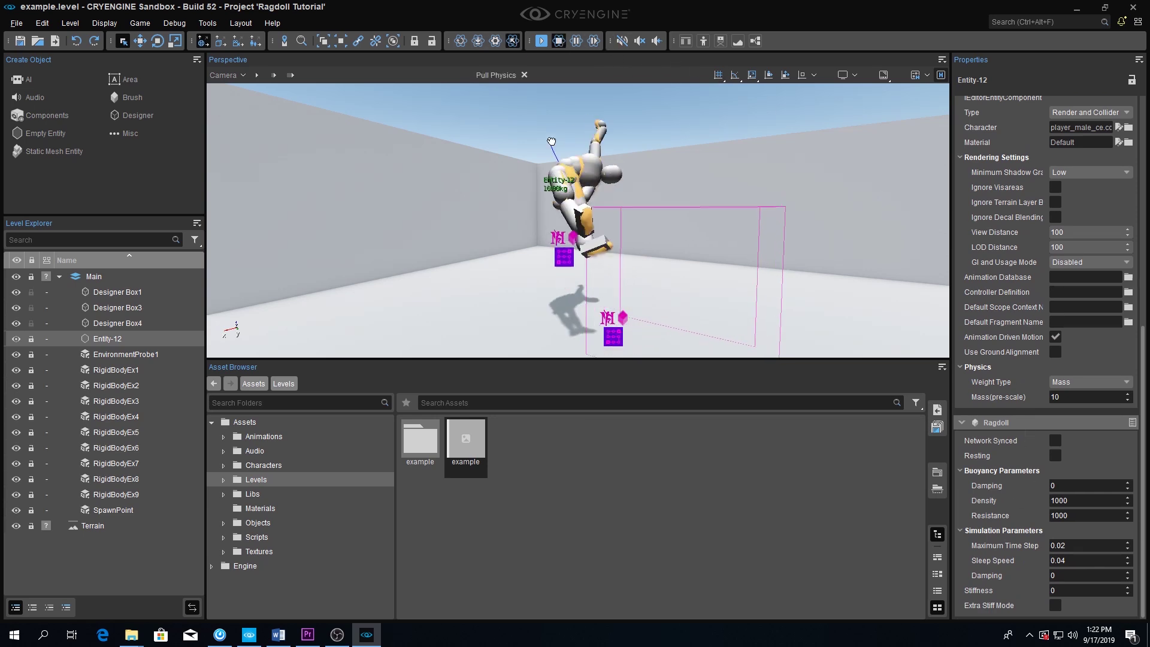
- Reset Entity-12, enable Ragdoll Resting, then shoot, pull and fling it in game mode
key(ctrl+p)
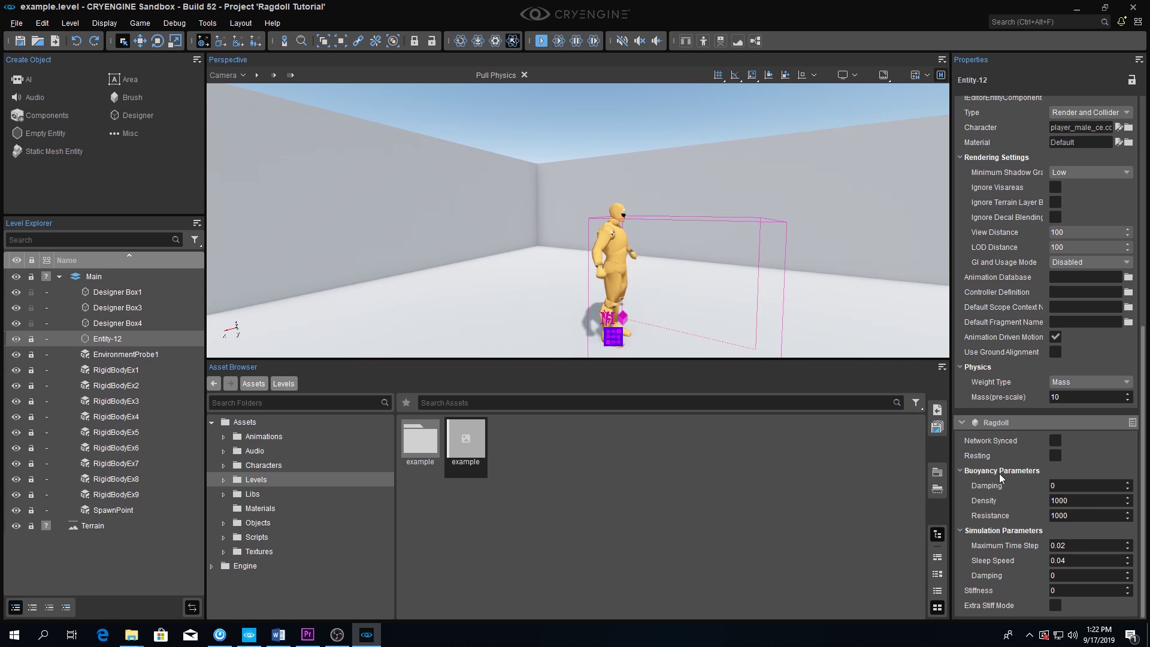
click(1056, 455)
key(ctrl+g)
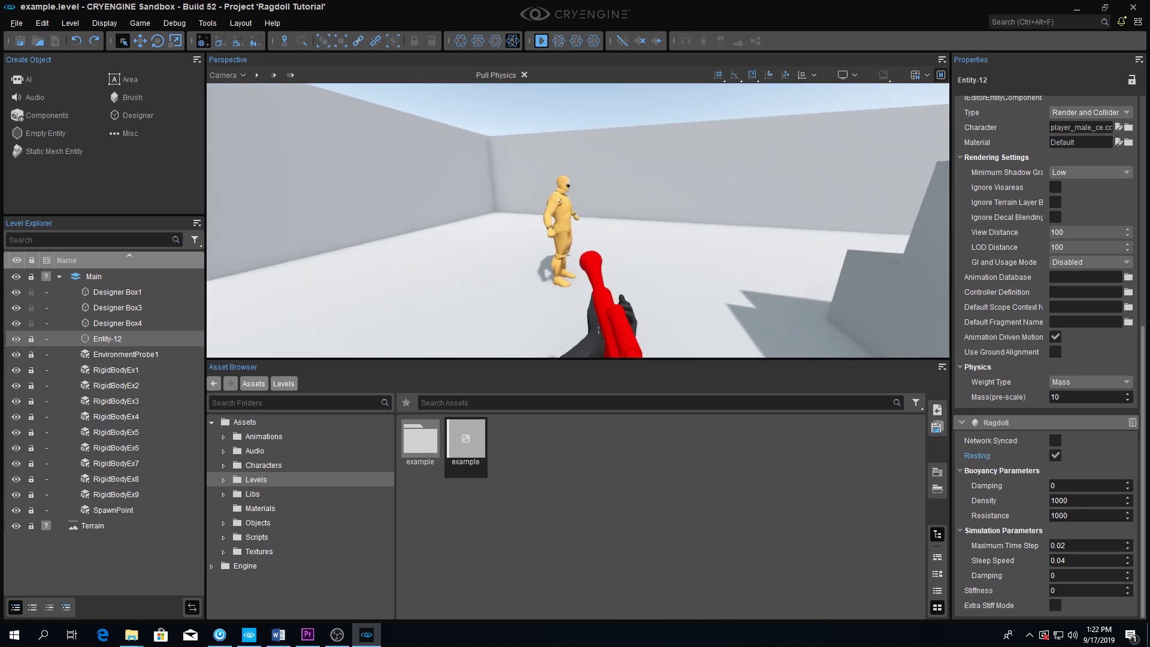
click(579, 220)
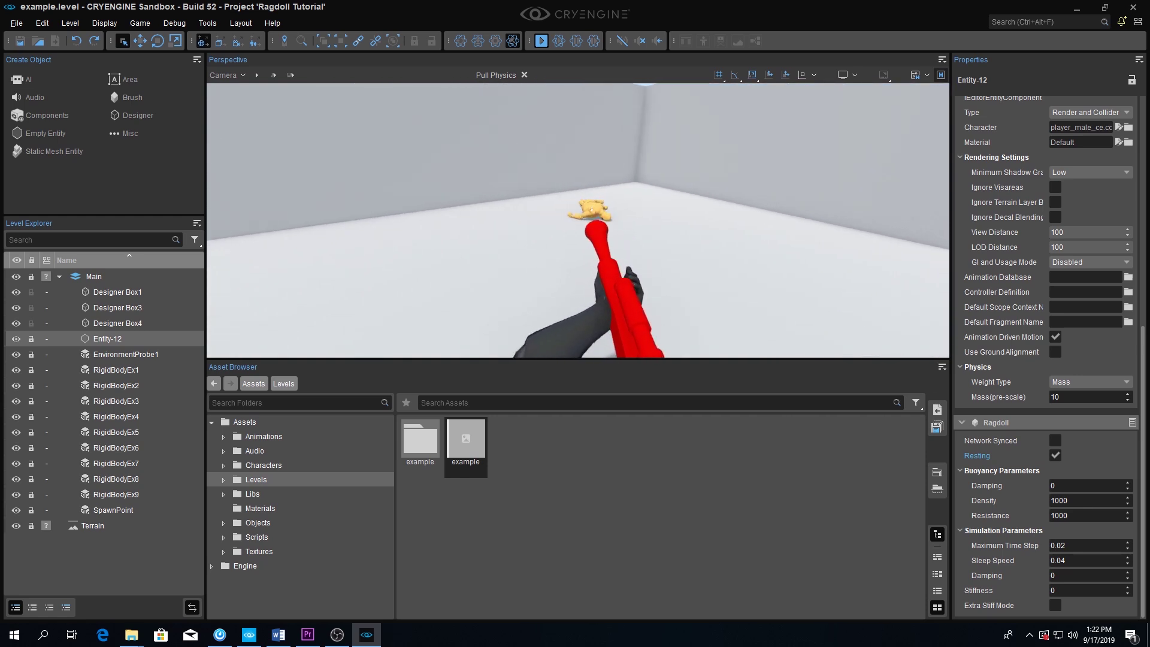
click(579, 221)
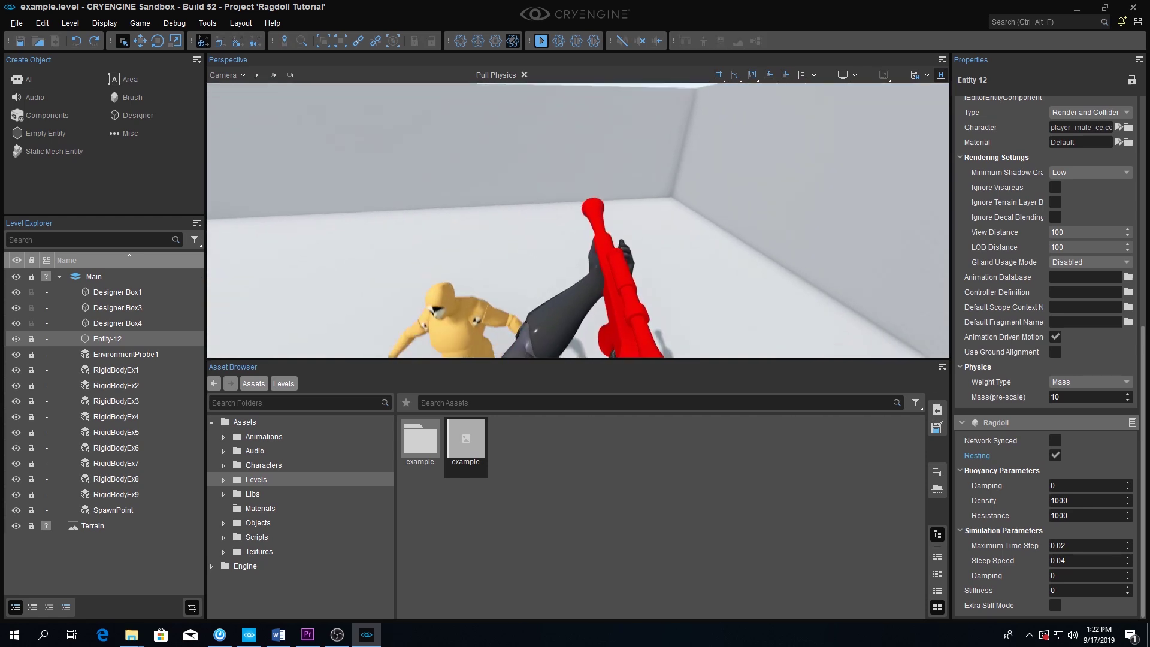
right_click(579, 221)
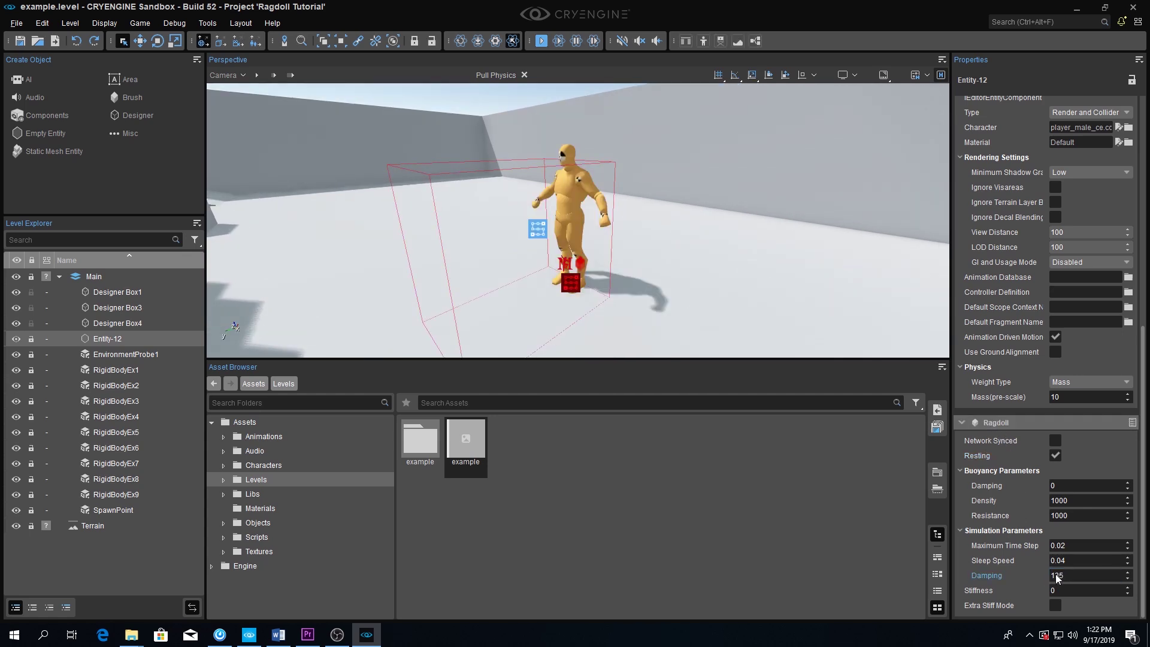
- Set Entity-12's ragdoll damping to 35, clone it as Entity-13 to Entity-15, and enter game mode
key(BackSpace)
text(3.25)
key(Return)
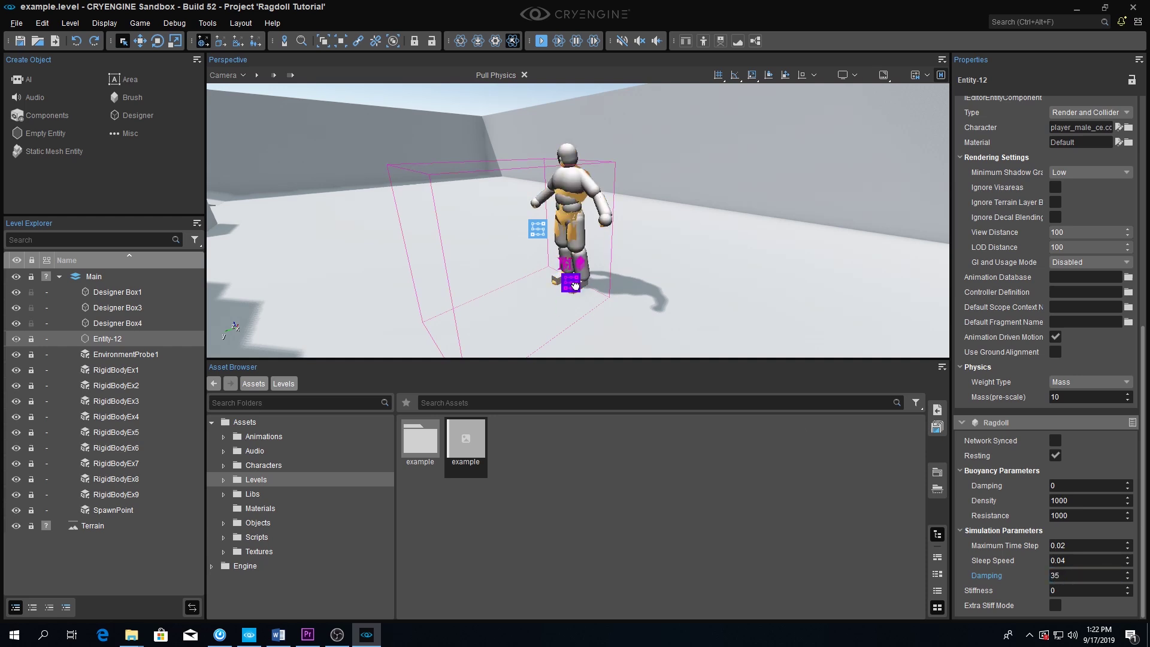
key(ctrl+d)
key(ctrl+d)
key(ctrl+d)
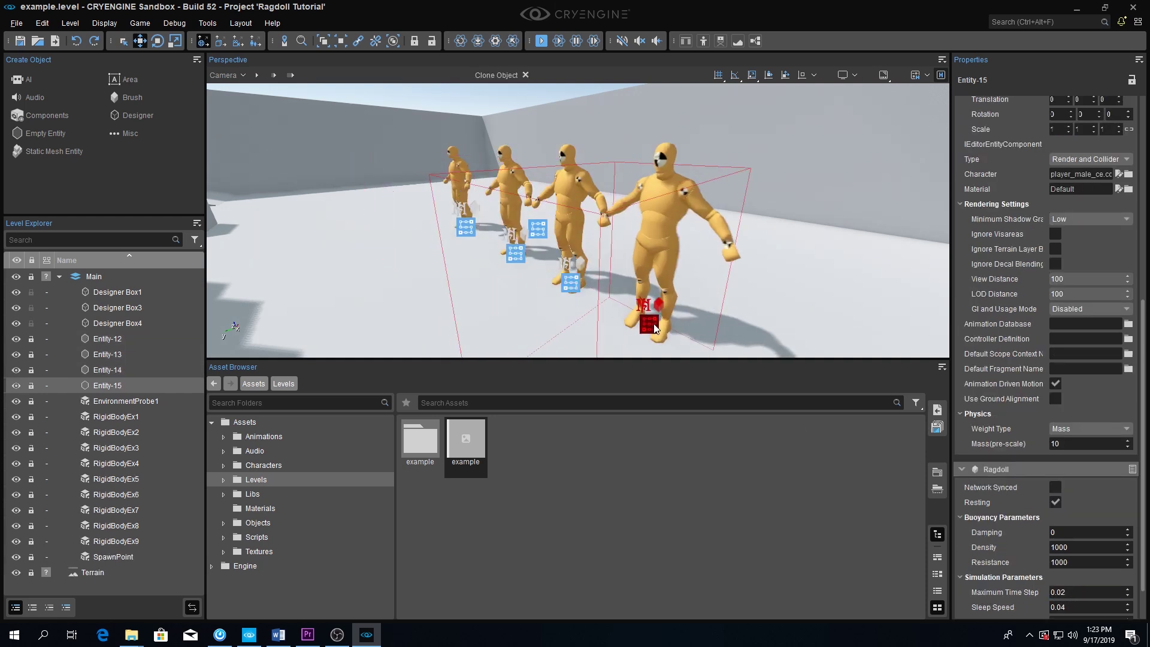
key(ctrl+g)
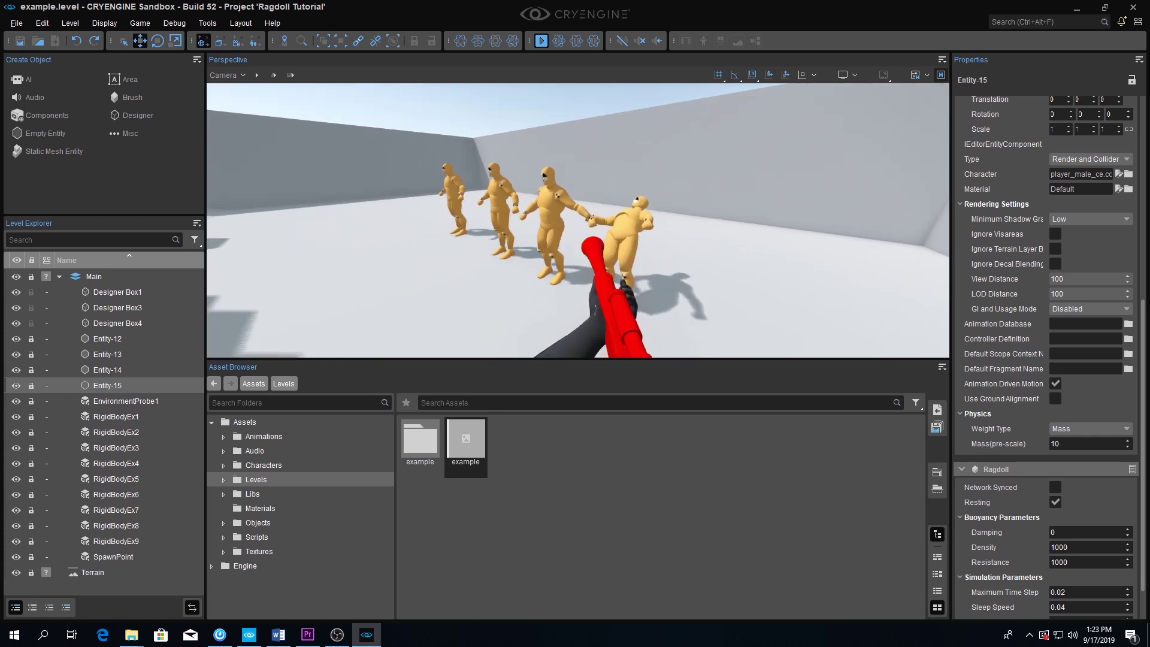
- Walk to the four resting characters, then restart game mode so they stand upright again
key(w)
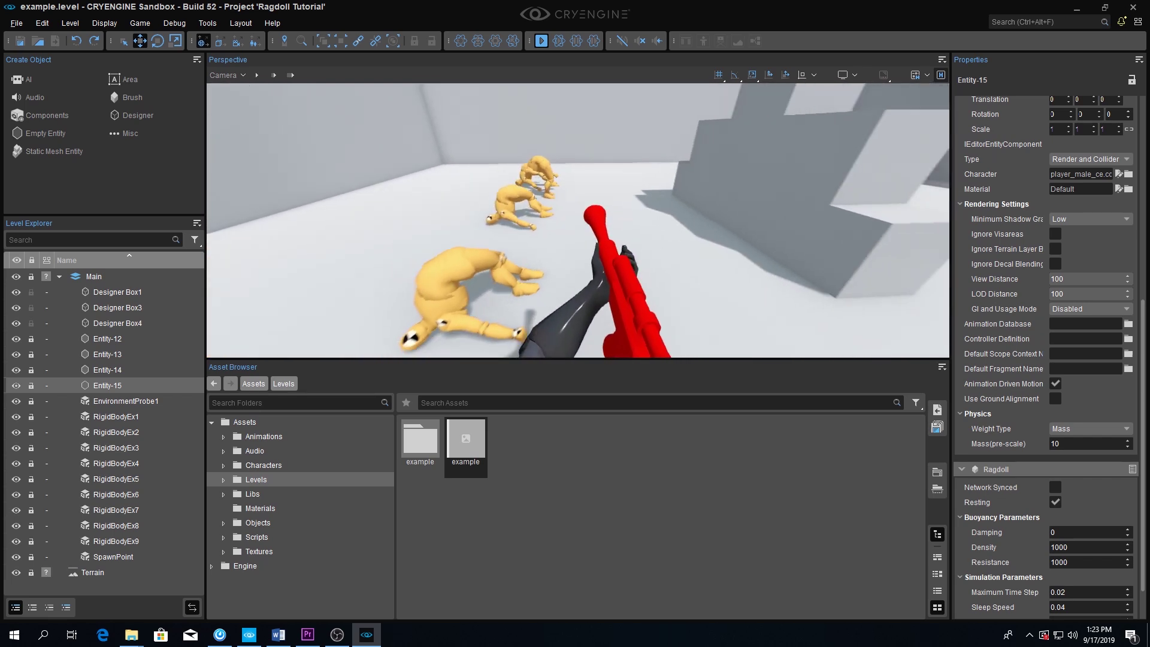
key(Escape)
key(ctrl+g)
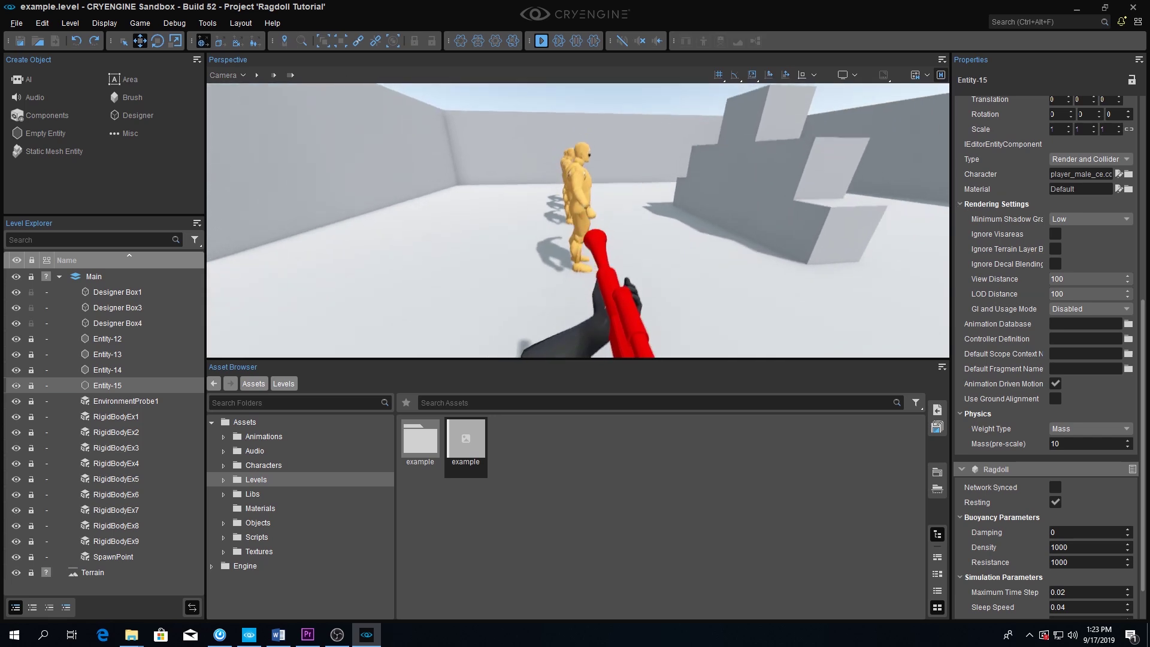